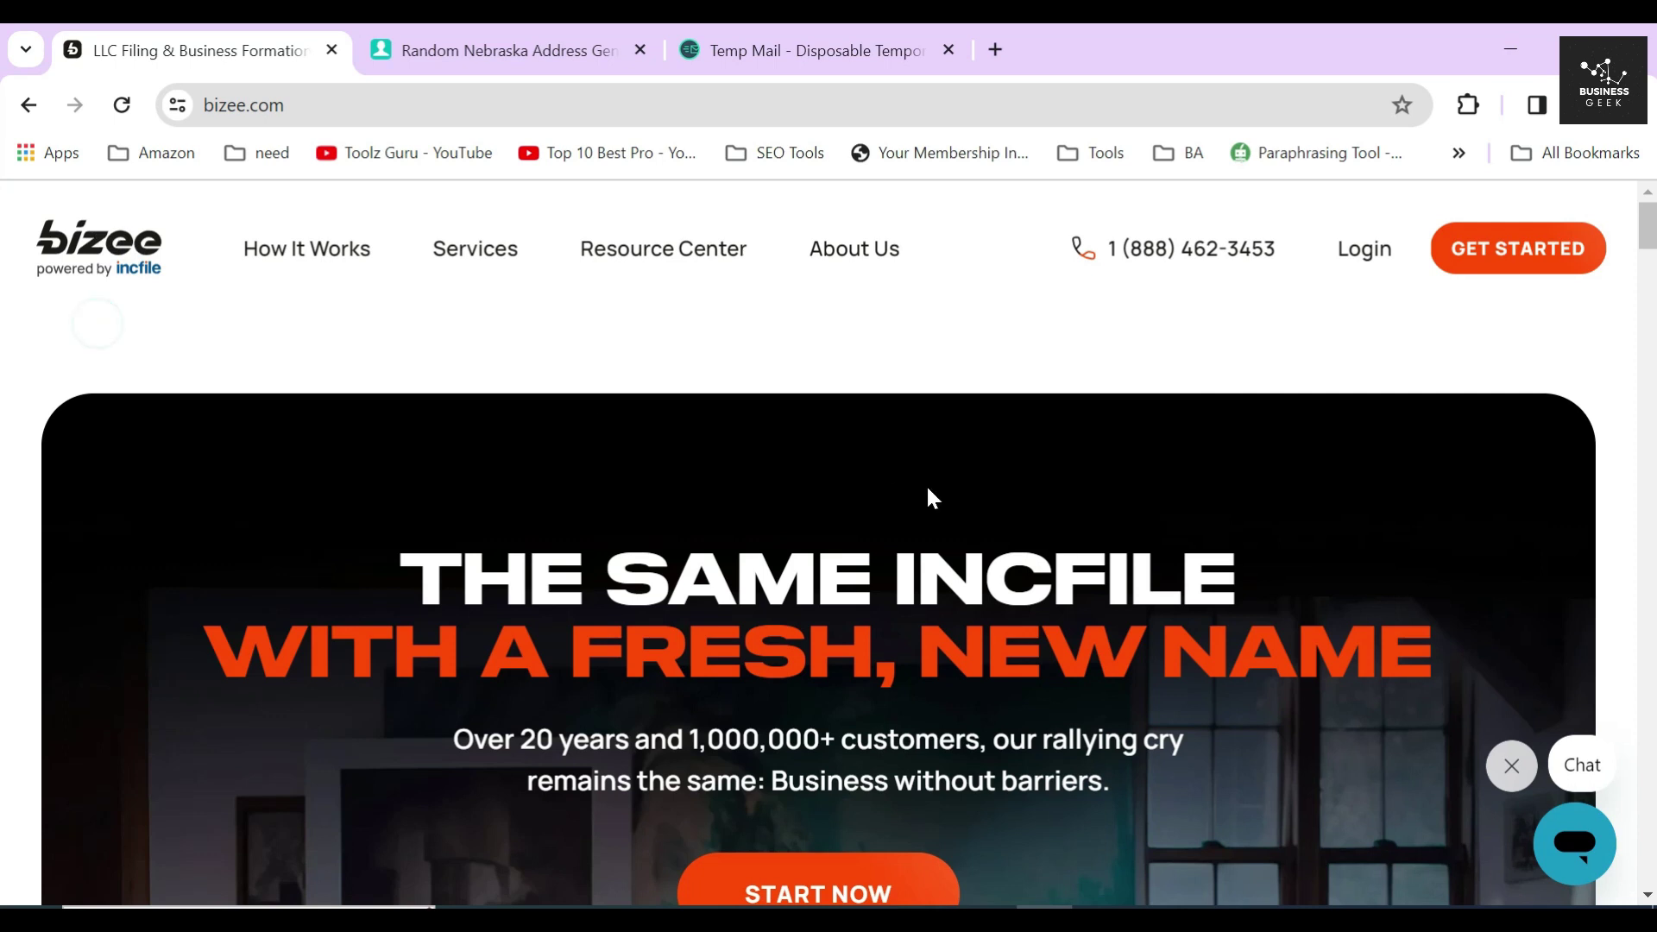
Step: Look through the Bizee homepage, examining the starting price, company introduction, and customer review sections
{"action": "scroll", "coordinate": [947, 519], "scroll_direction": "down", "scroll_amount": 8}
{"action": "scroll", "coordinate": [764, 393], "scroll_direction": "up", "scroll_amount": 3}
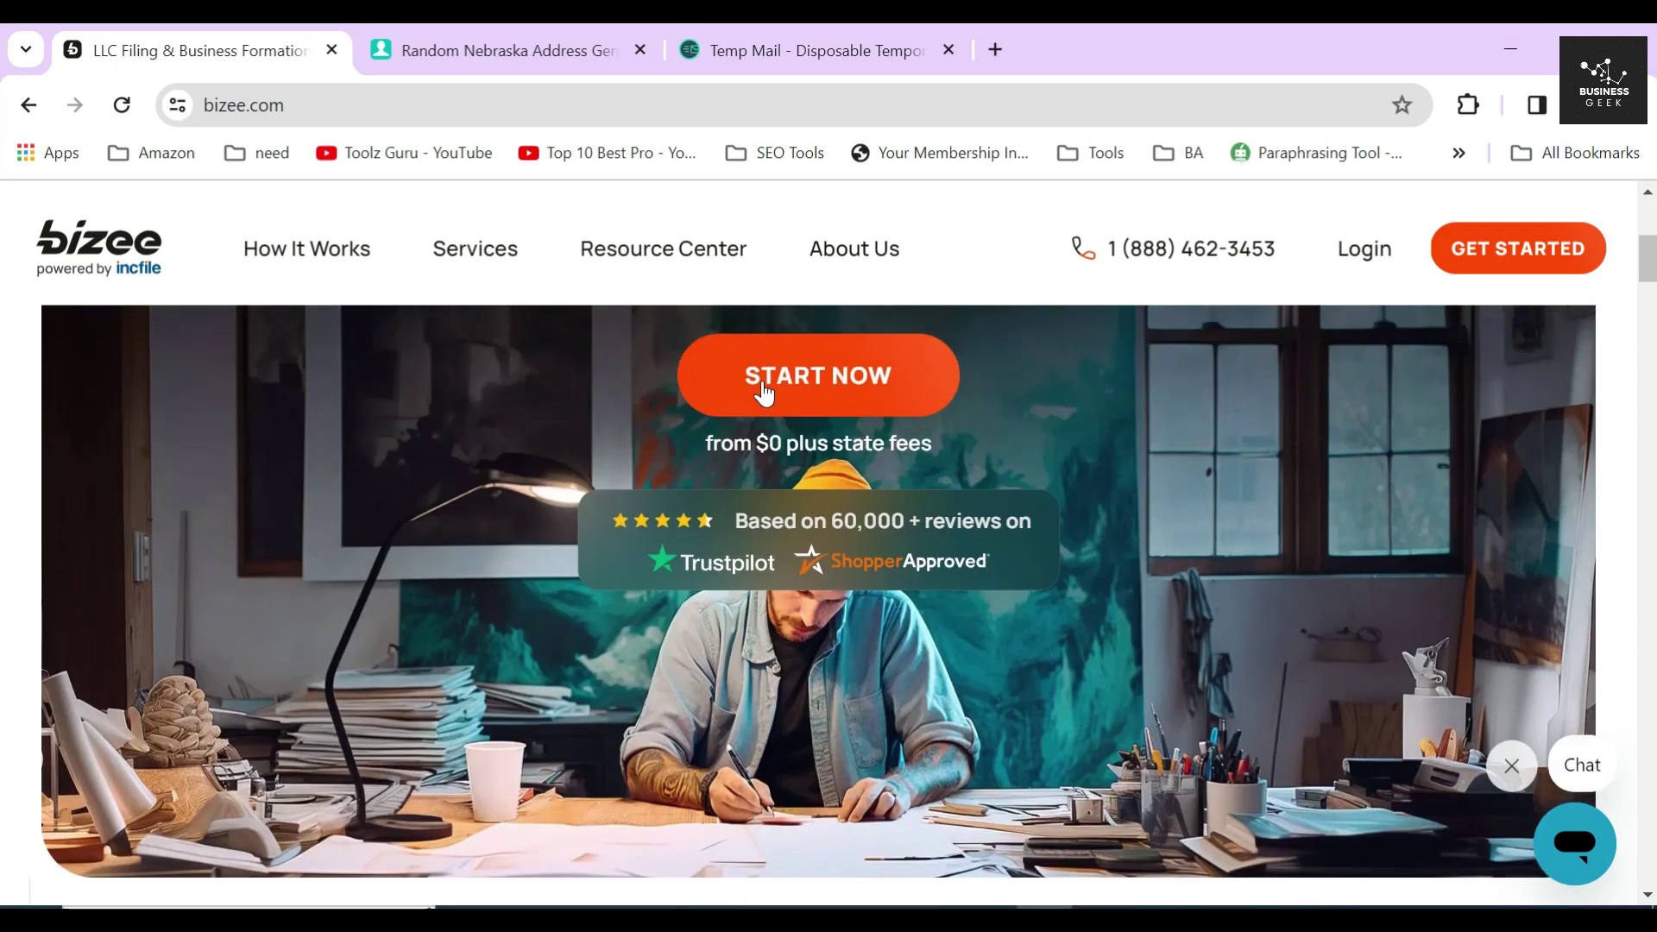
{"action": "left_click_drag", "start_coordinate": [701, 443], "coordinate": [943, 463]}
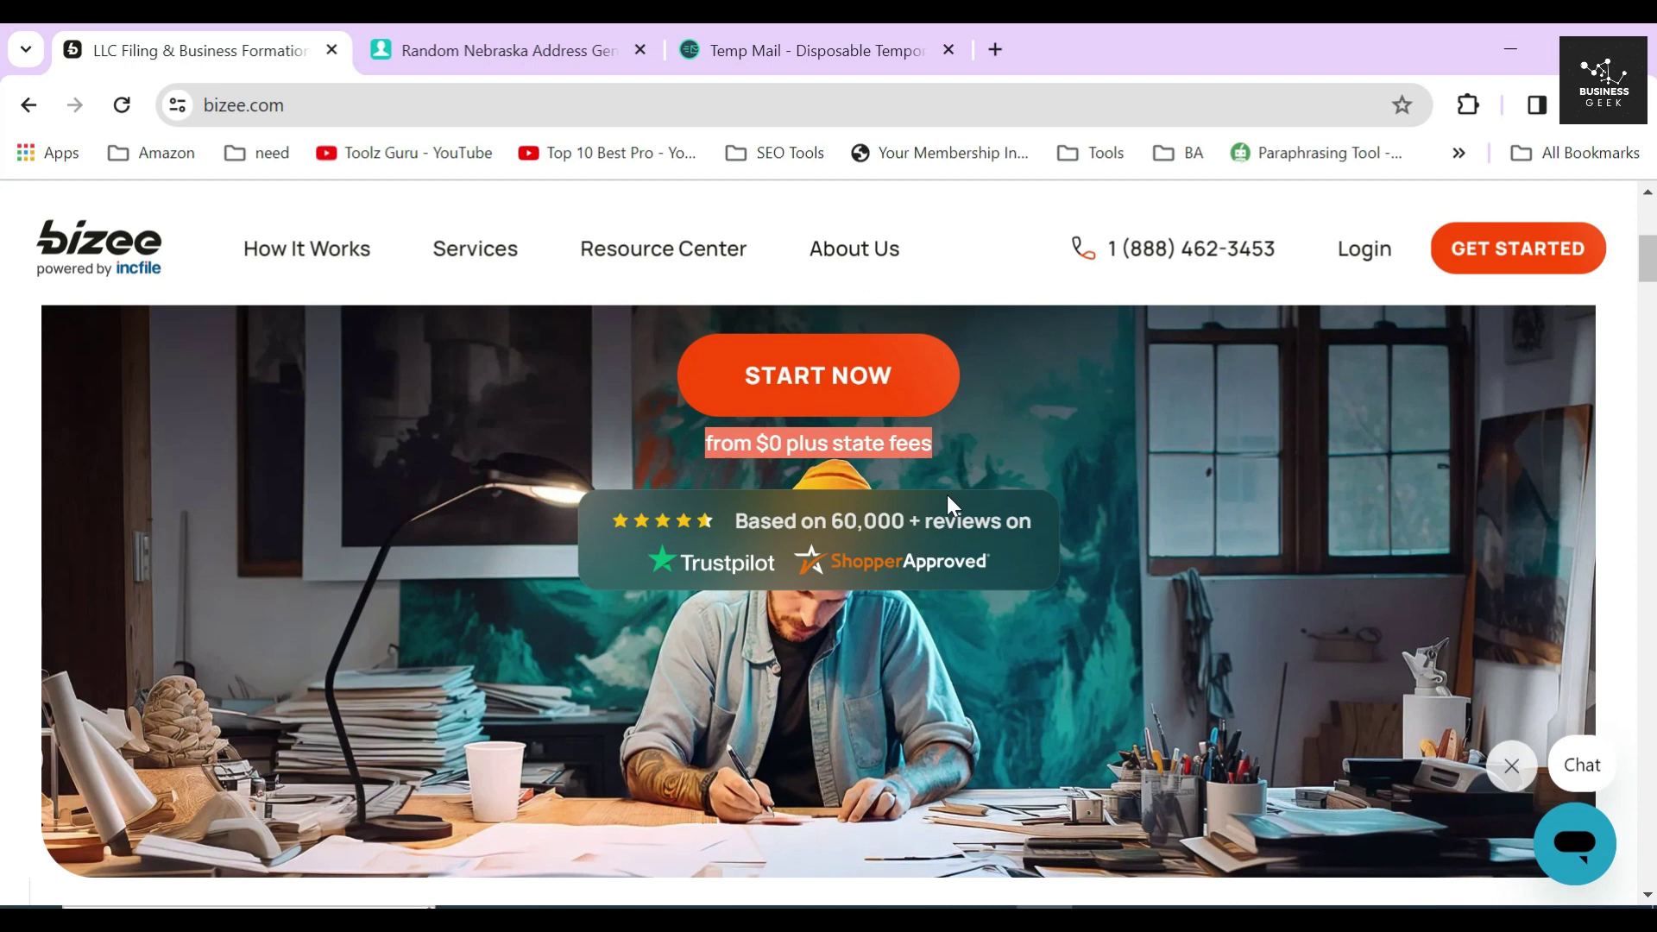
{"action": "scroll", "coordinate": [847, 515], "scroll_direction": "down", "scroll_amount": 8}
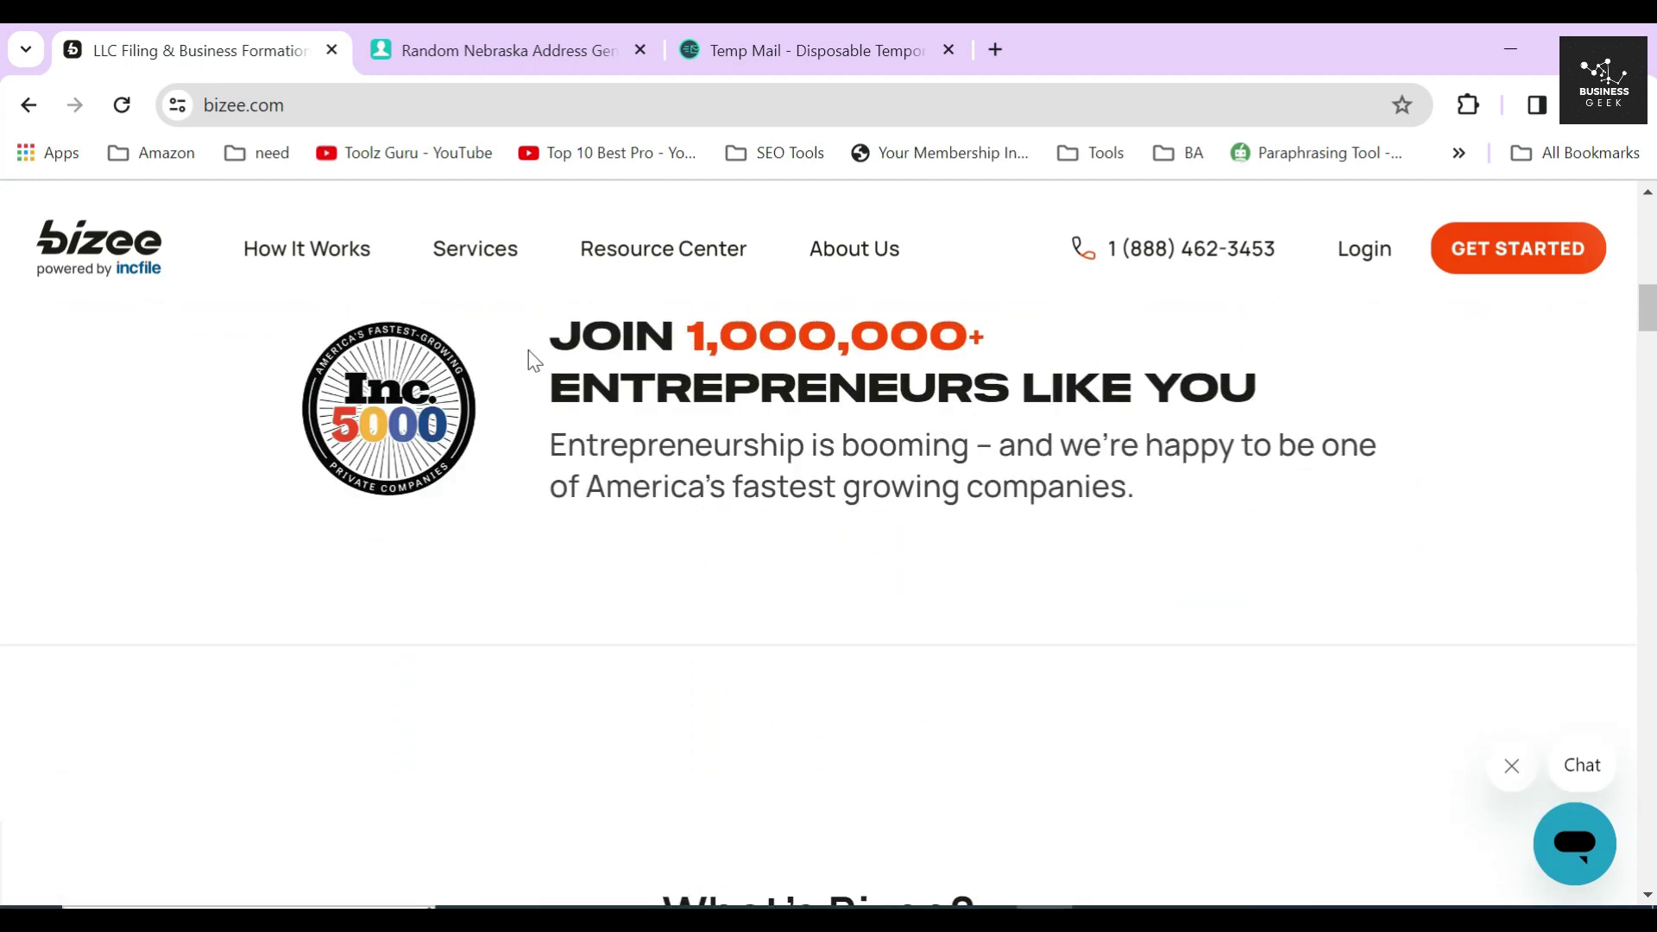
{"action": "left_click_drag", "start_coordinate": [530, 349], "coordinate": [1062, 348]}
{"action": "left_click_drag", "start_coordinate": [536, 389], "coordinate": [1155, 509]}
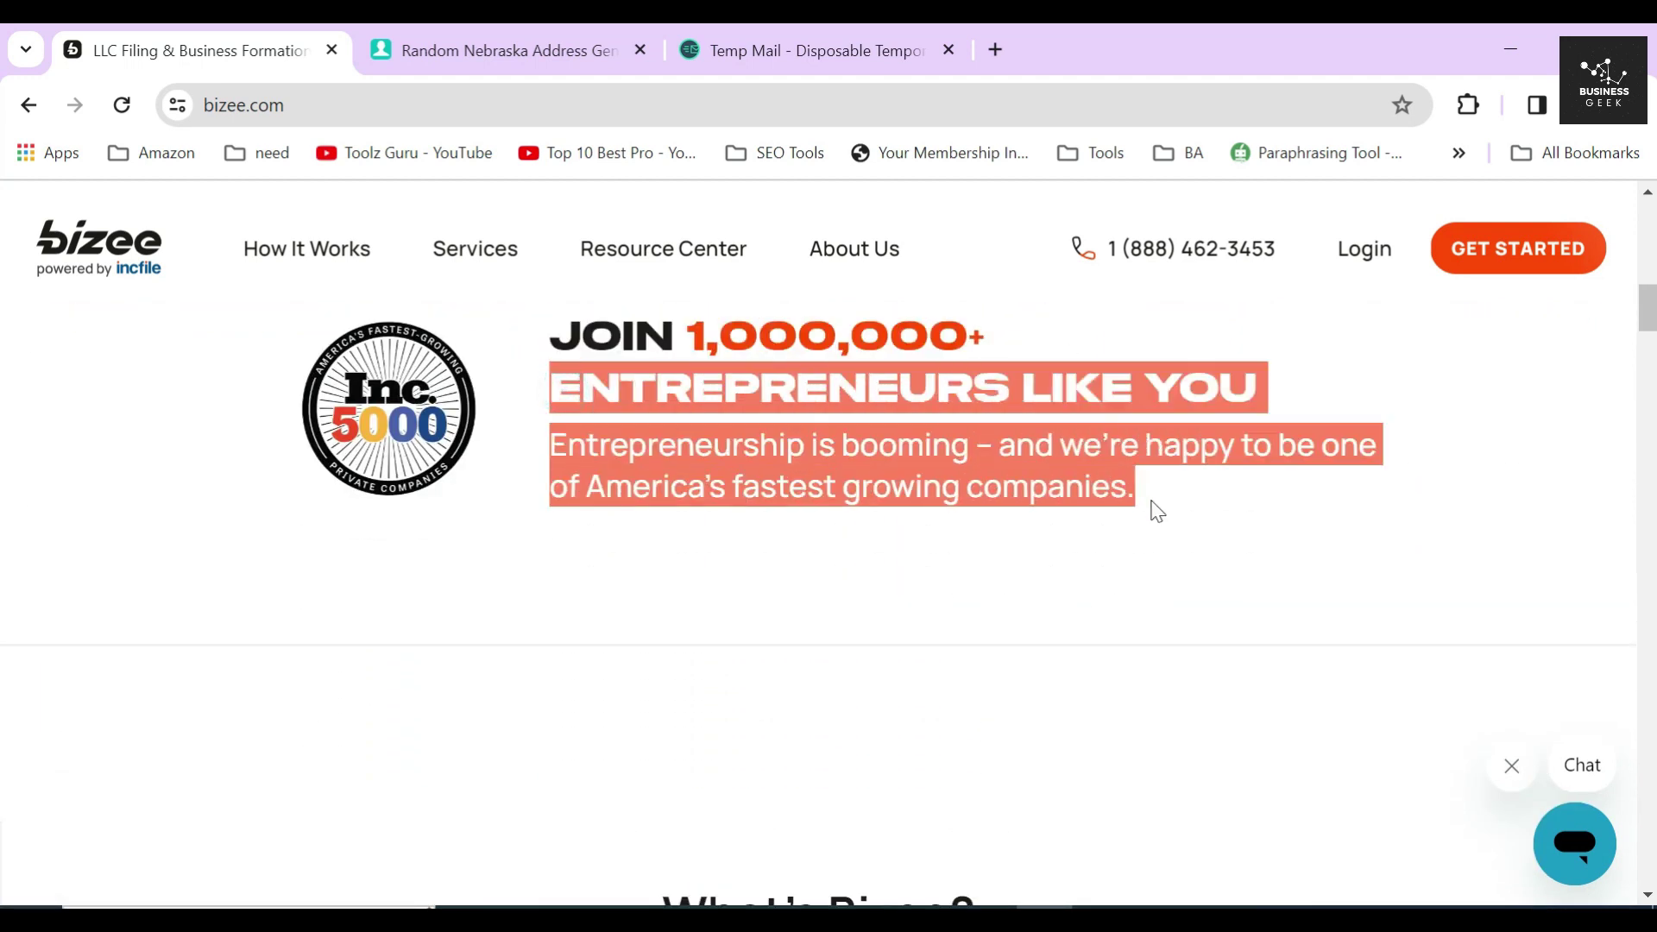
{"action": "scroll", "coordinate": [1008, 537], "scroll_direction": "down", "scroll_amount": 12}
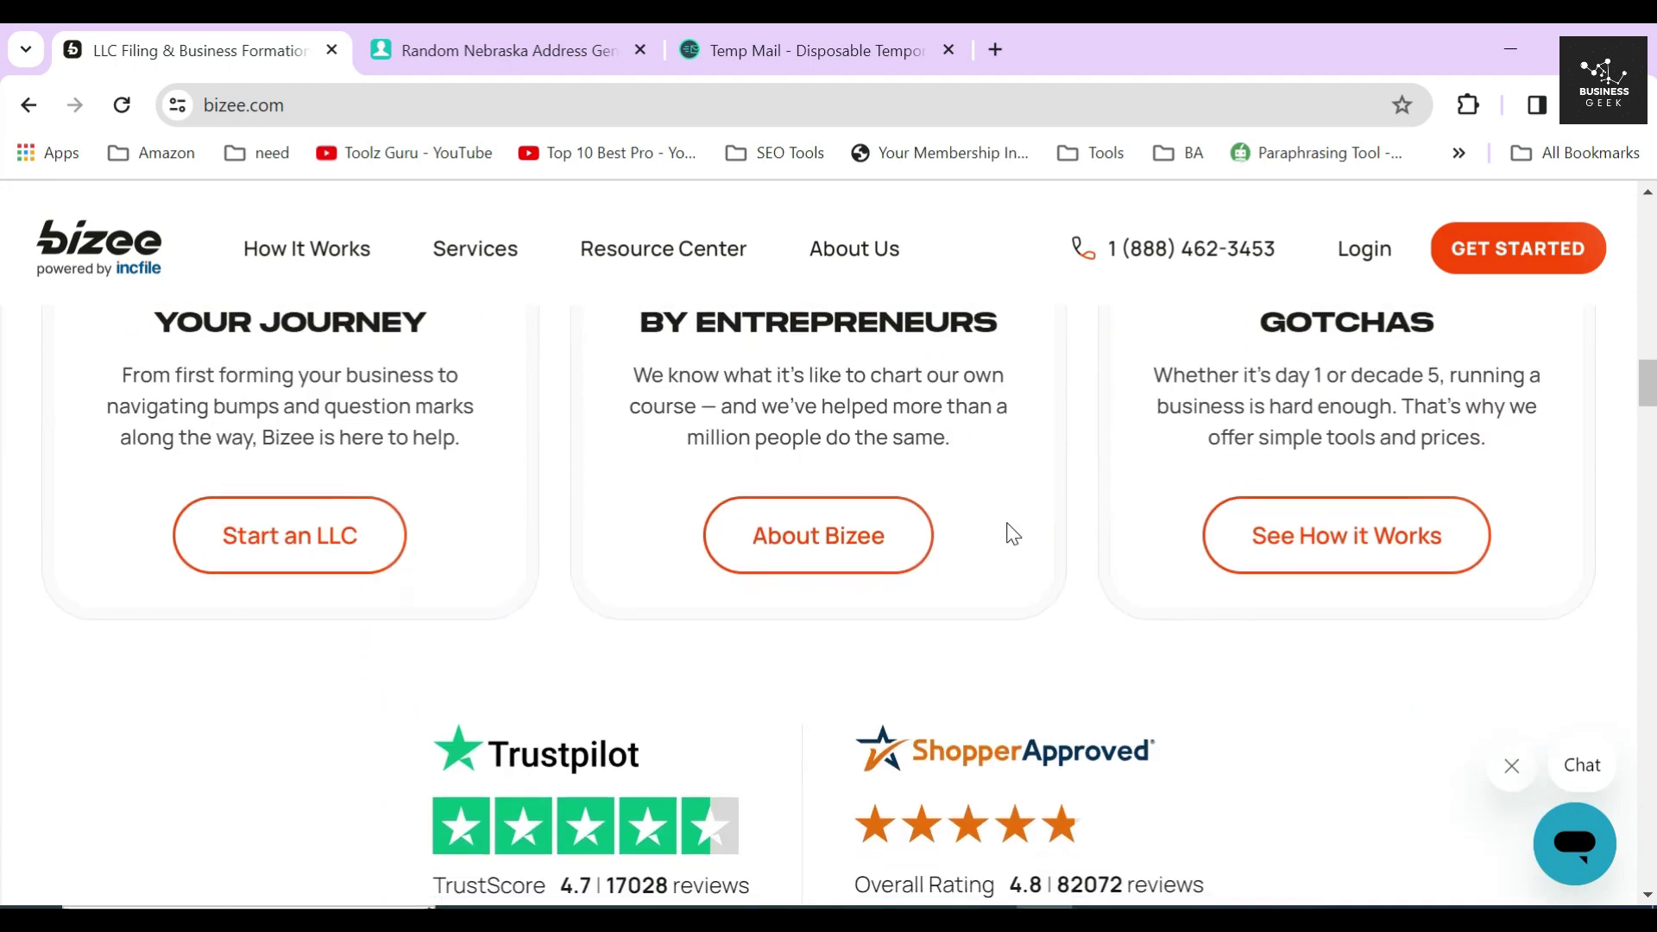
{"action": "scroll", "coordinate": [967, 527], "scroll_direction": "down", "scroll_amount": 8}
{"action": "left_click_drag", "start_coordinate": [580, 574], "coordinate": [1114, 600]}
{"action": "left_click_drag", "start_coordinate": [842, 651], "coordinate": [1103, 651]}
{"action": "left_click_drag", "start_coordinate": [1649, 446], "coordinate": [1648, 226]}
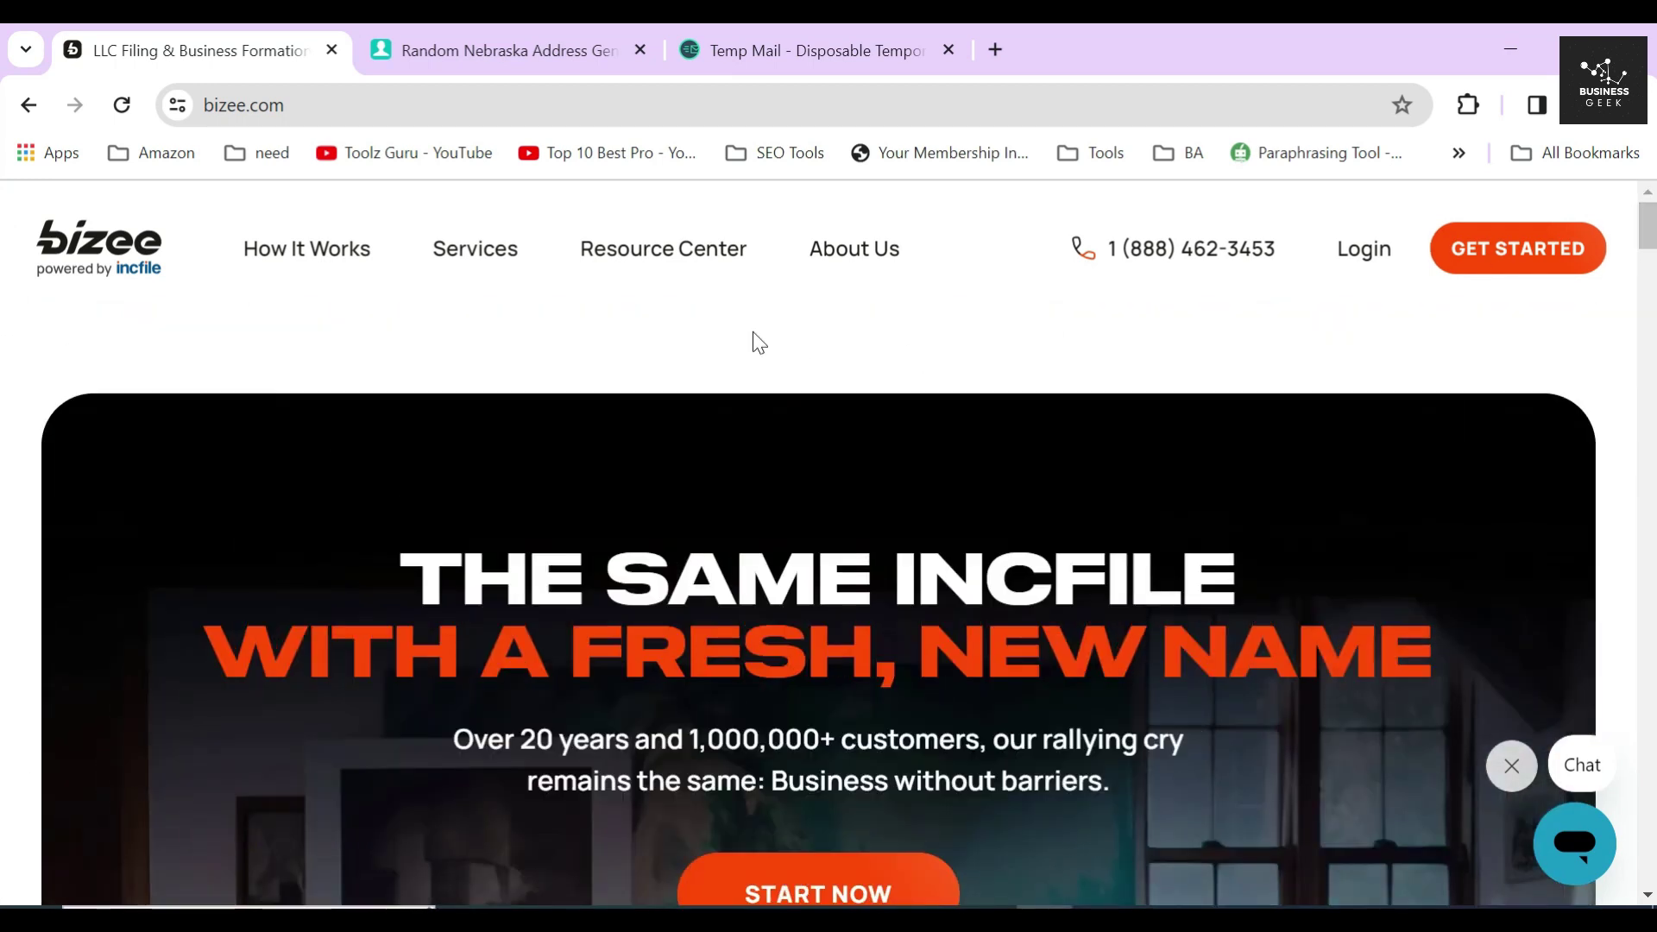
Step: Open the Dissolve Your Company service page and read through it down to the Dissolution order form
{"action": "left_click", "coordinate": [490, 250]}
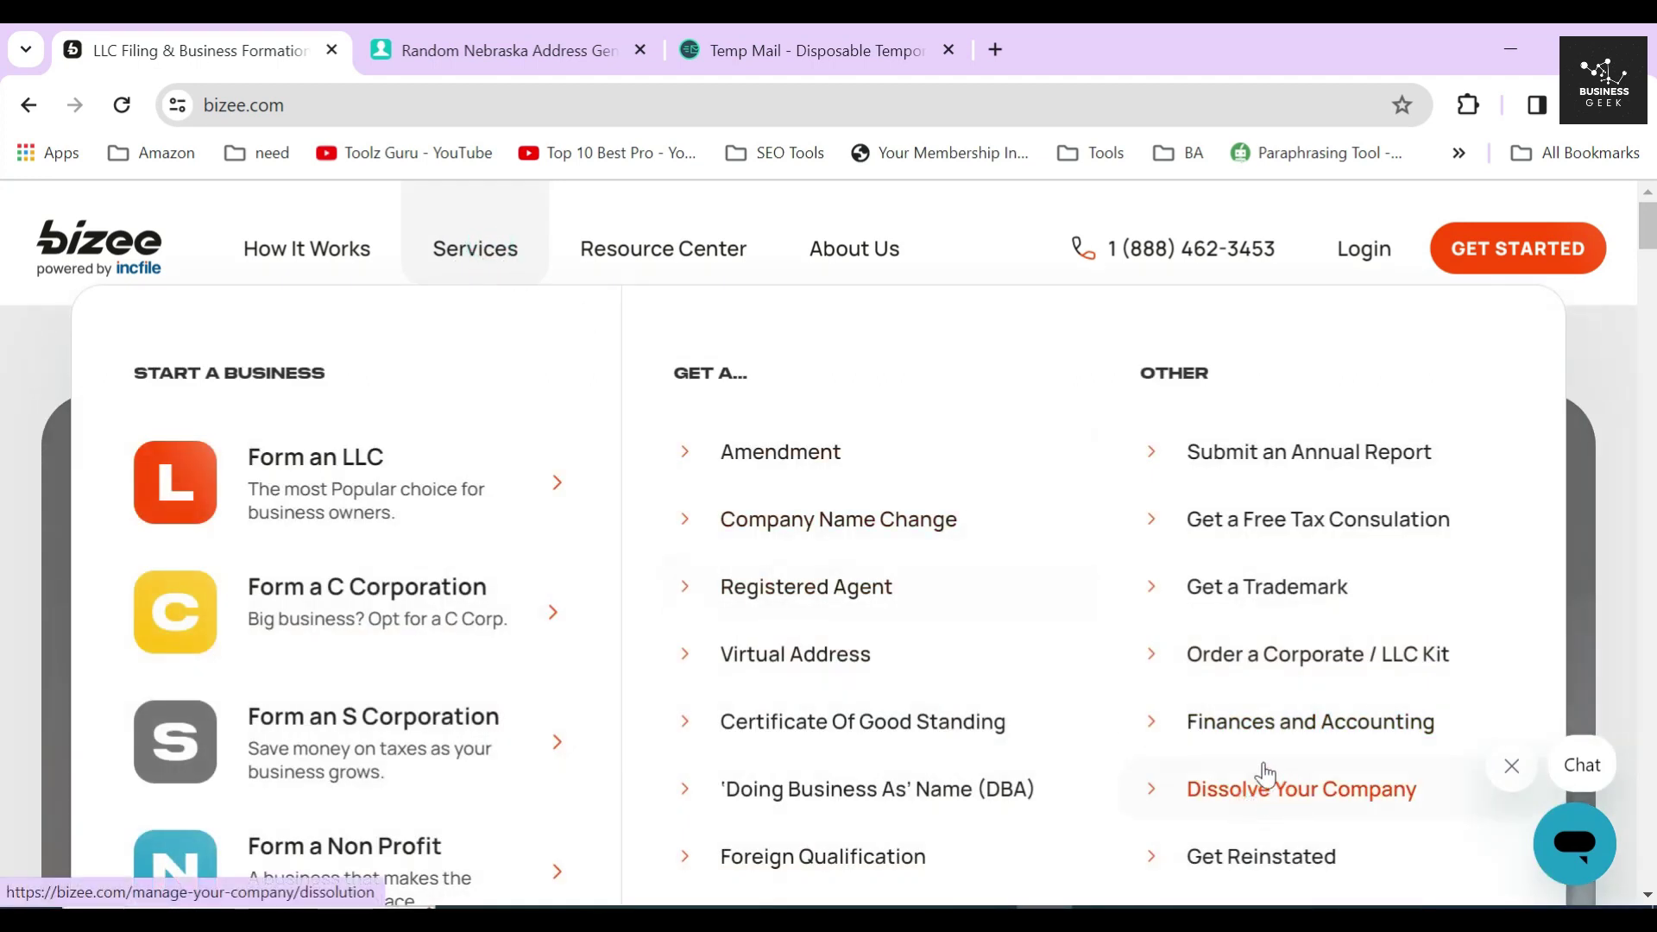
{"action": "left_click", "coordinate": [1274, 792]}
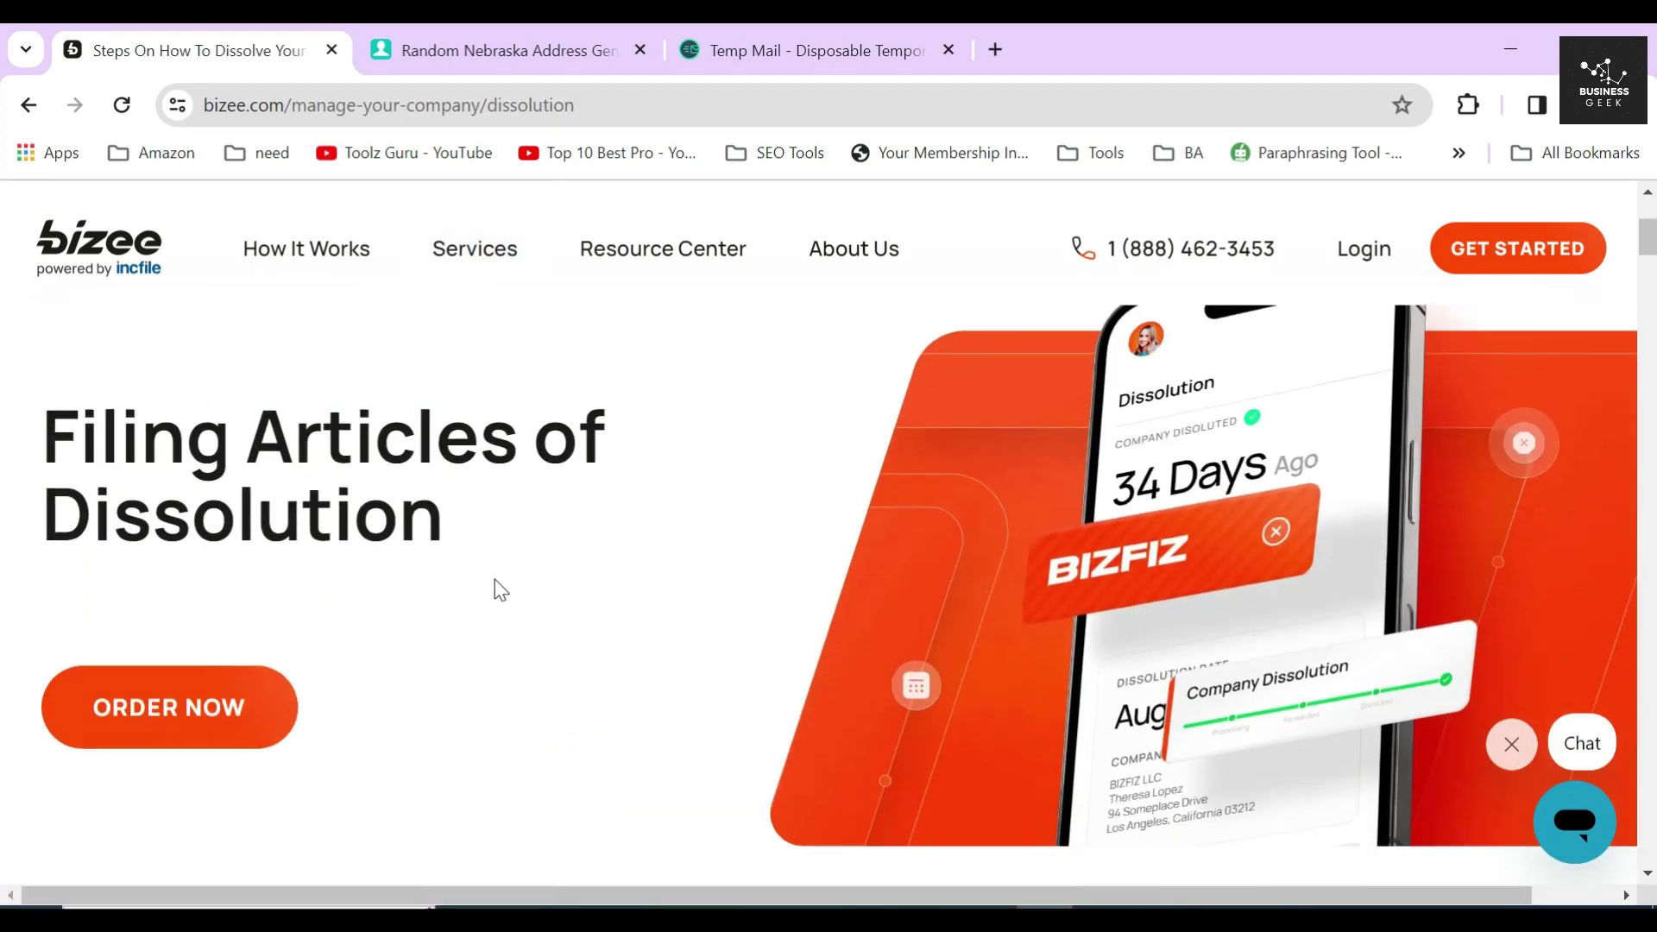
{"action": "left_click_drag", "start_coordinate": [41, 362], "coordinate": [599, 481]}
{"action": "scroll", "coordinate": [759, 503], "scroll_direction": "down", "scroll_amount": 5}
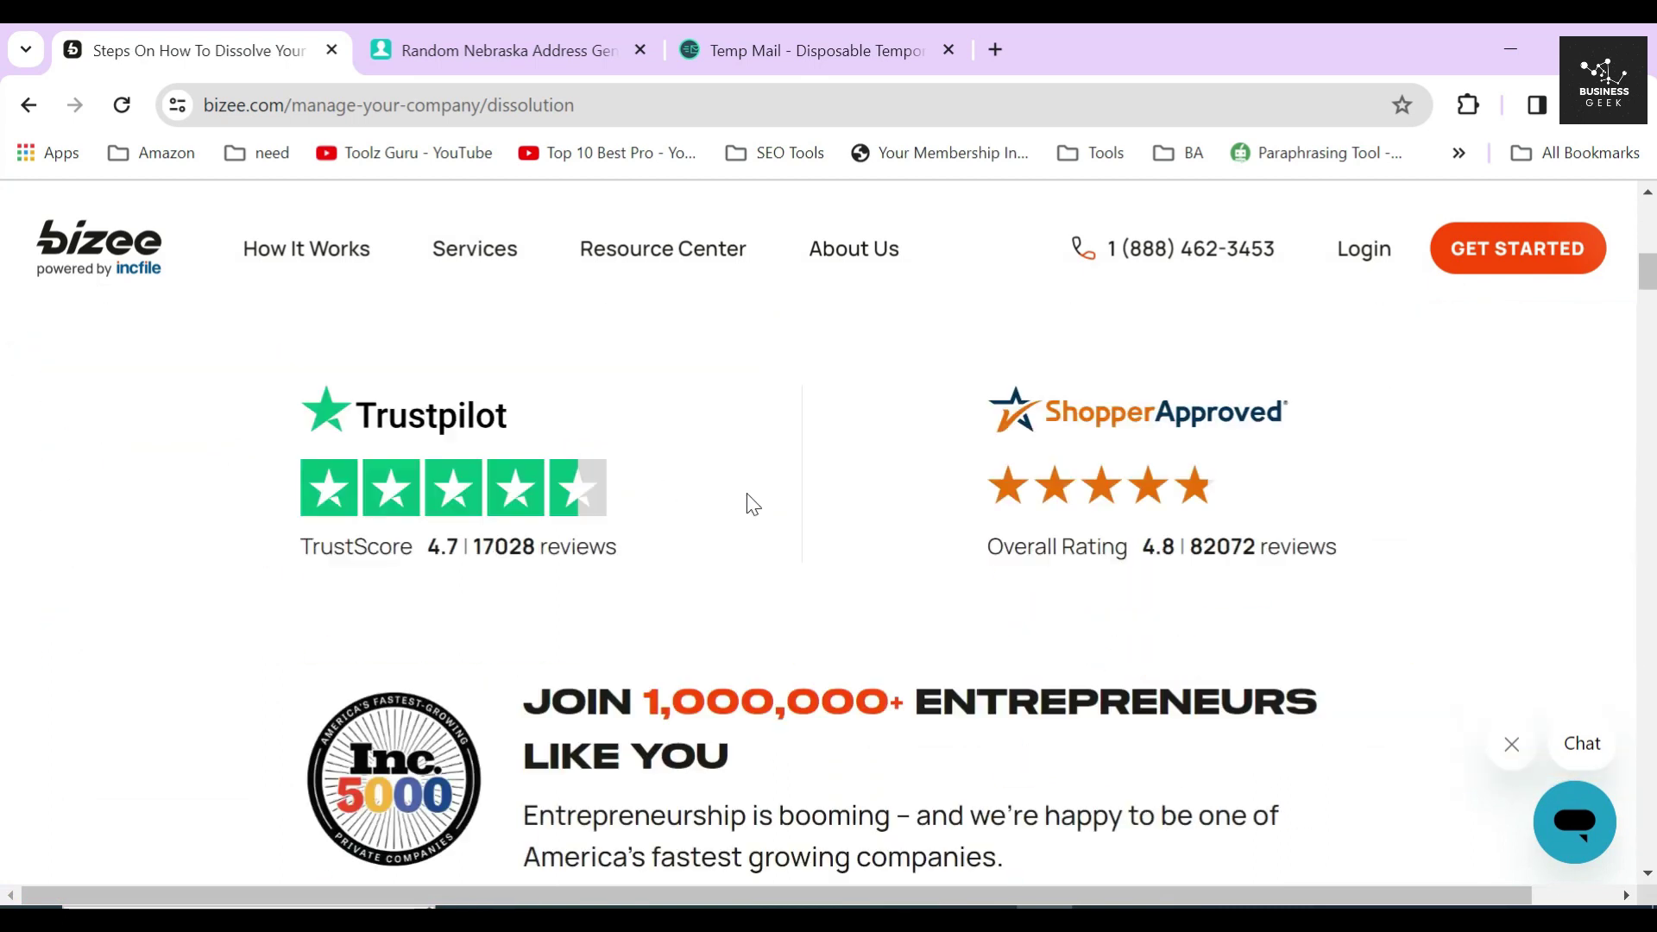
{"action": "scroll", "coordinate": [759, 506], "scroll_direction": "down", "scroll_amount": 15}
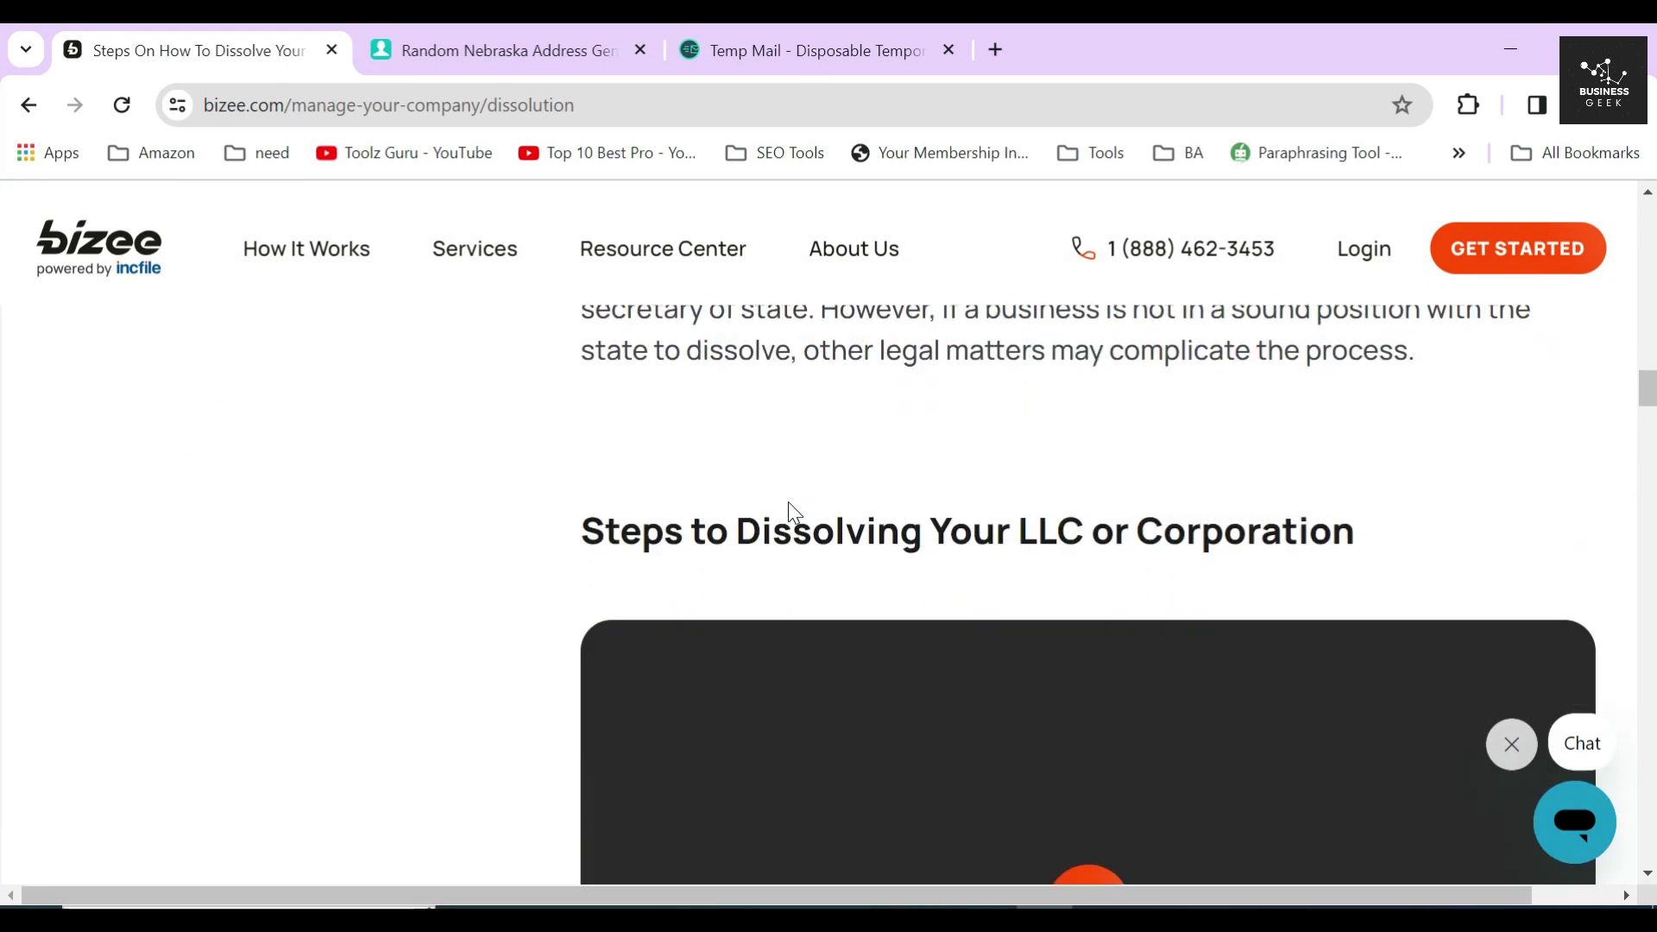
{"action": "left_click_drag", "start_coordinate": [515, 397], "coordinate": [1517, 418]}
{"action": "scroll", "coordinate": [1199, 503], "scroll_direction": "down", "scroll_amount": 8}
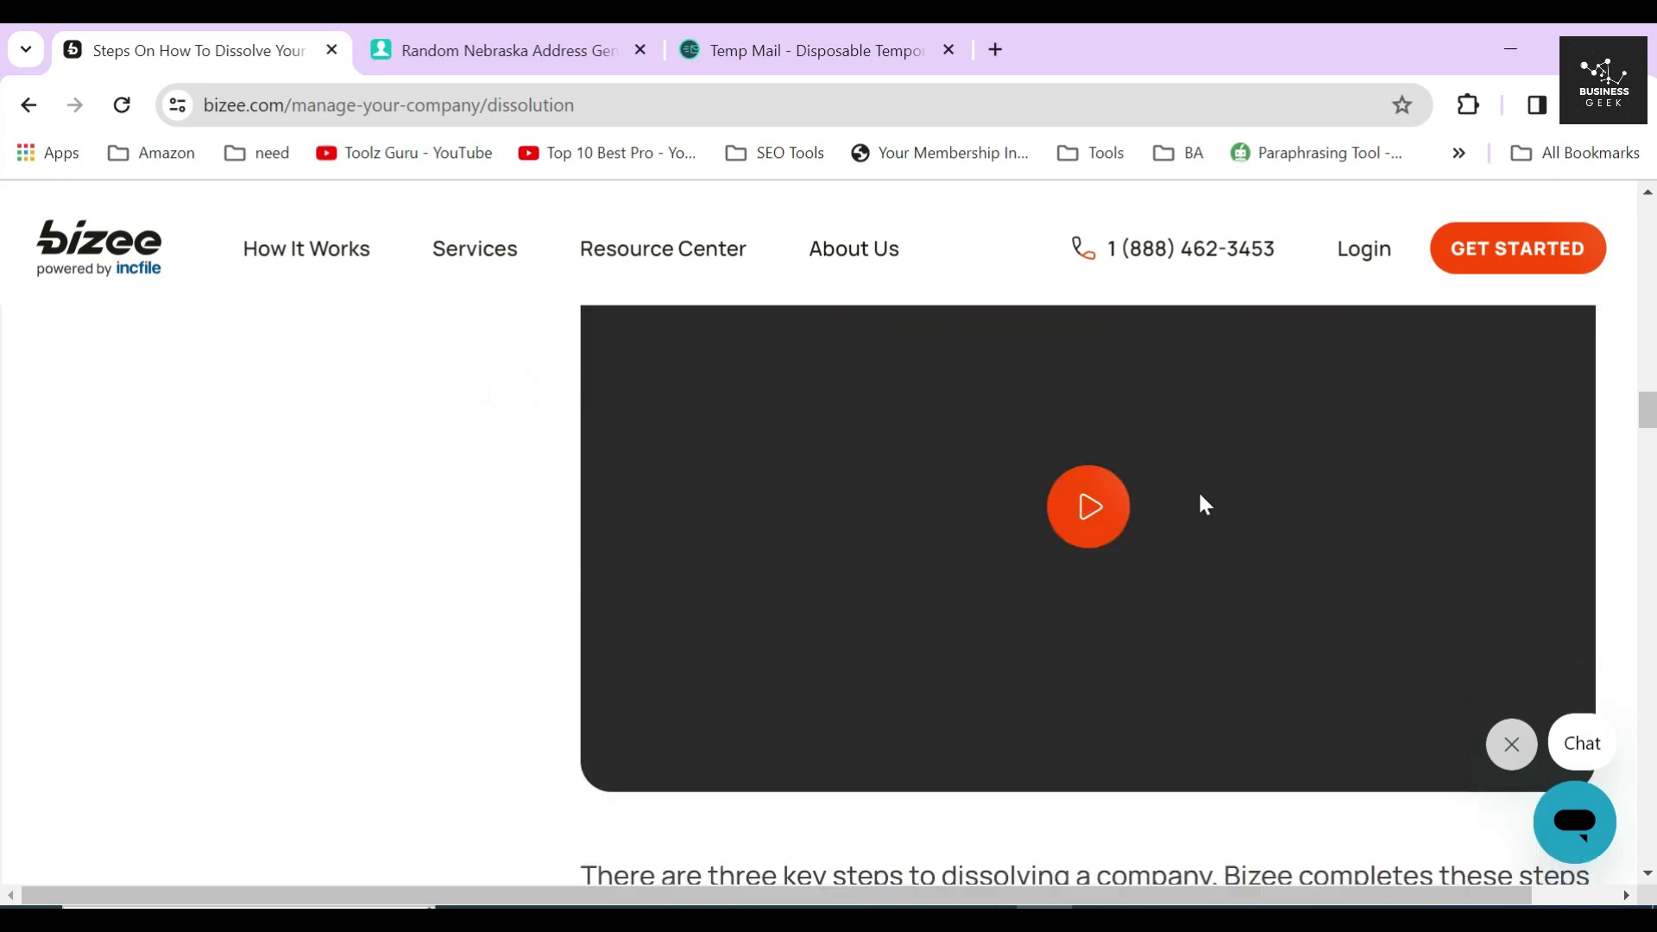
{"action": "scroll", "coordinate": [1241, 516], "scroll_direction": "down", "scroll_amount": 10}
{"action": "scroll", "coordinate": [1241, 514], "scroll_direction": "up", "scroll_amount": 1}
{"action": "left_click_drag", "start_coordinate": [1154, 487], "coordinate": [1430, 491]}
{"action": "left_click", "coordinate": [1107, 498]}
{"action": "scroll", "coordinate": [1099, 492], "scroll_direction": "down", "scroll_amount": 1}
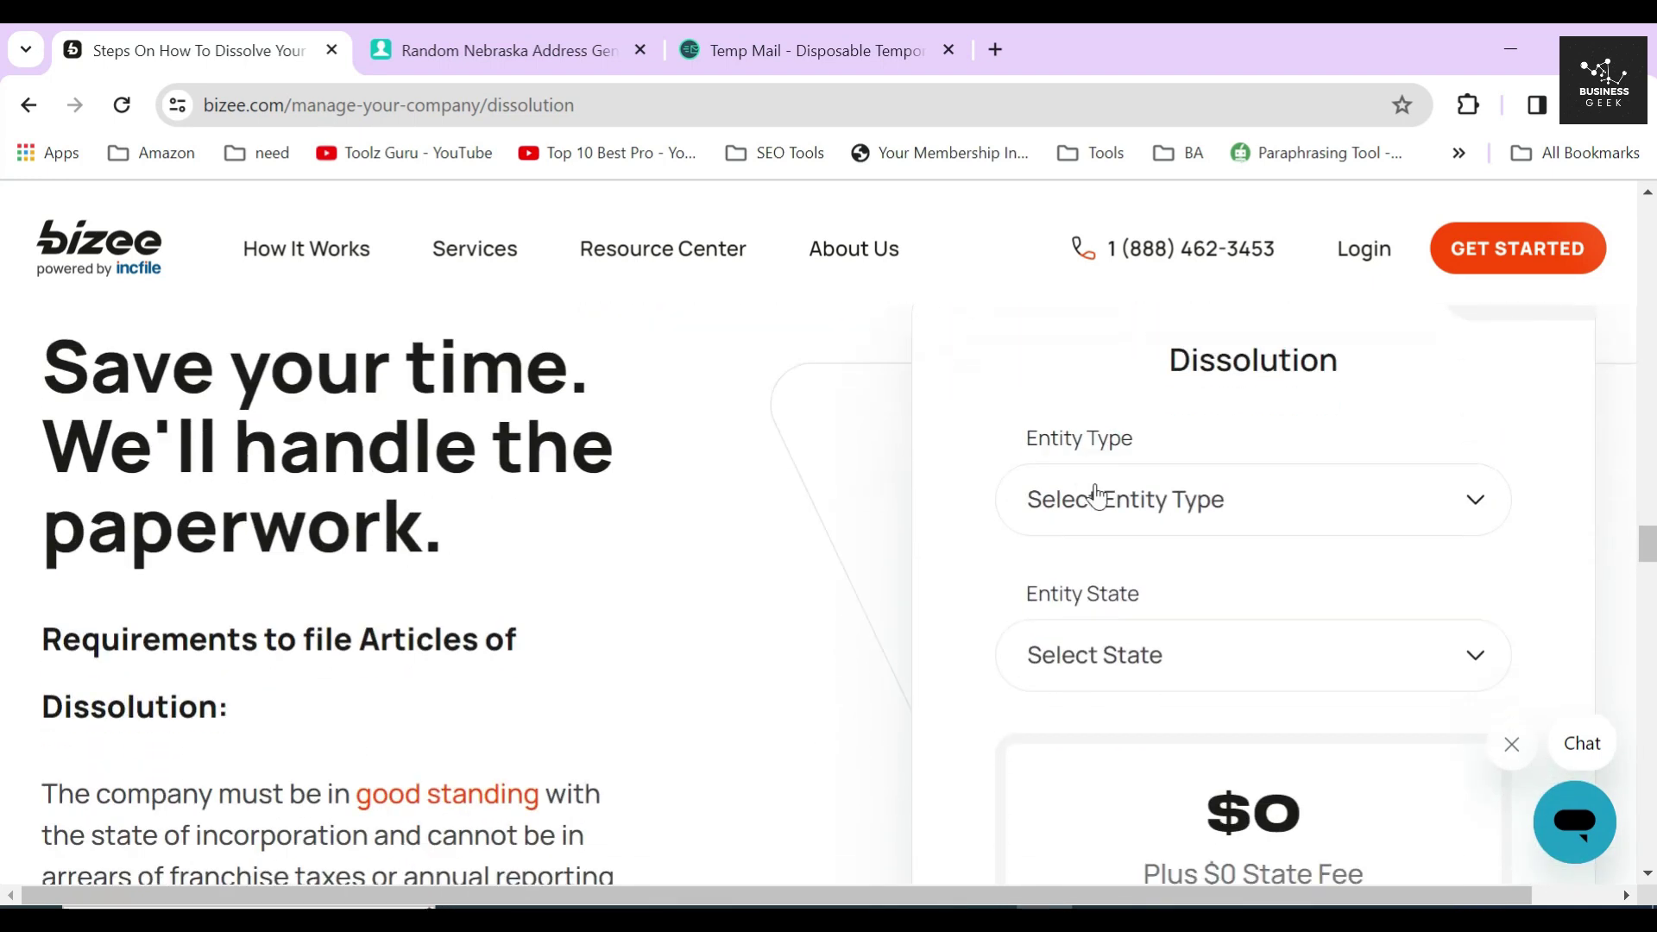
Step: Set the Dissolution form's entity type to LLC and its entity state to Nebraska
{"action": "left_click_drag", "start_coordinate": [988, 422], "coordinate": [1176, 444]}
{"action": "left_click", "coordinate": [1157, 516]}
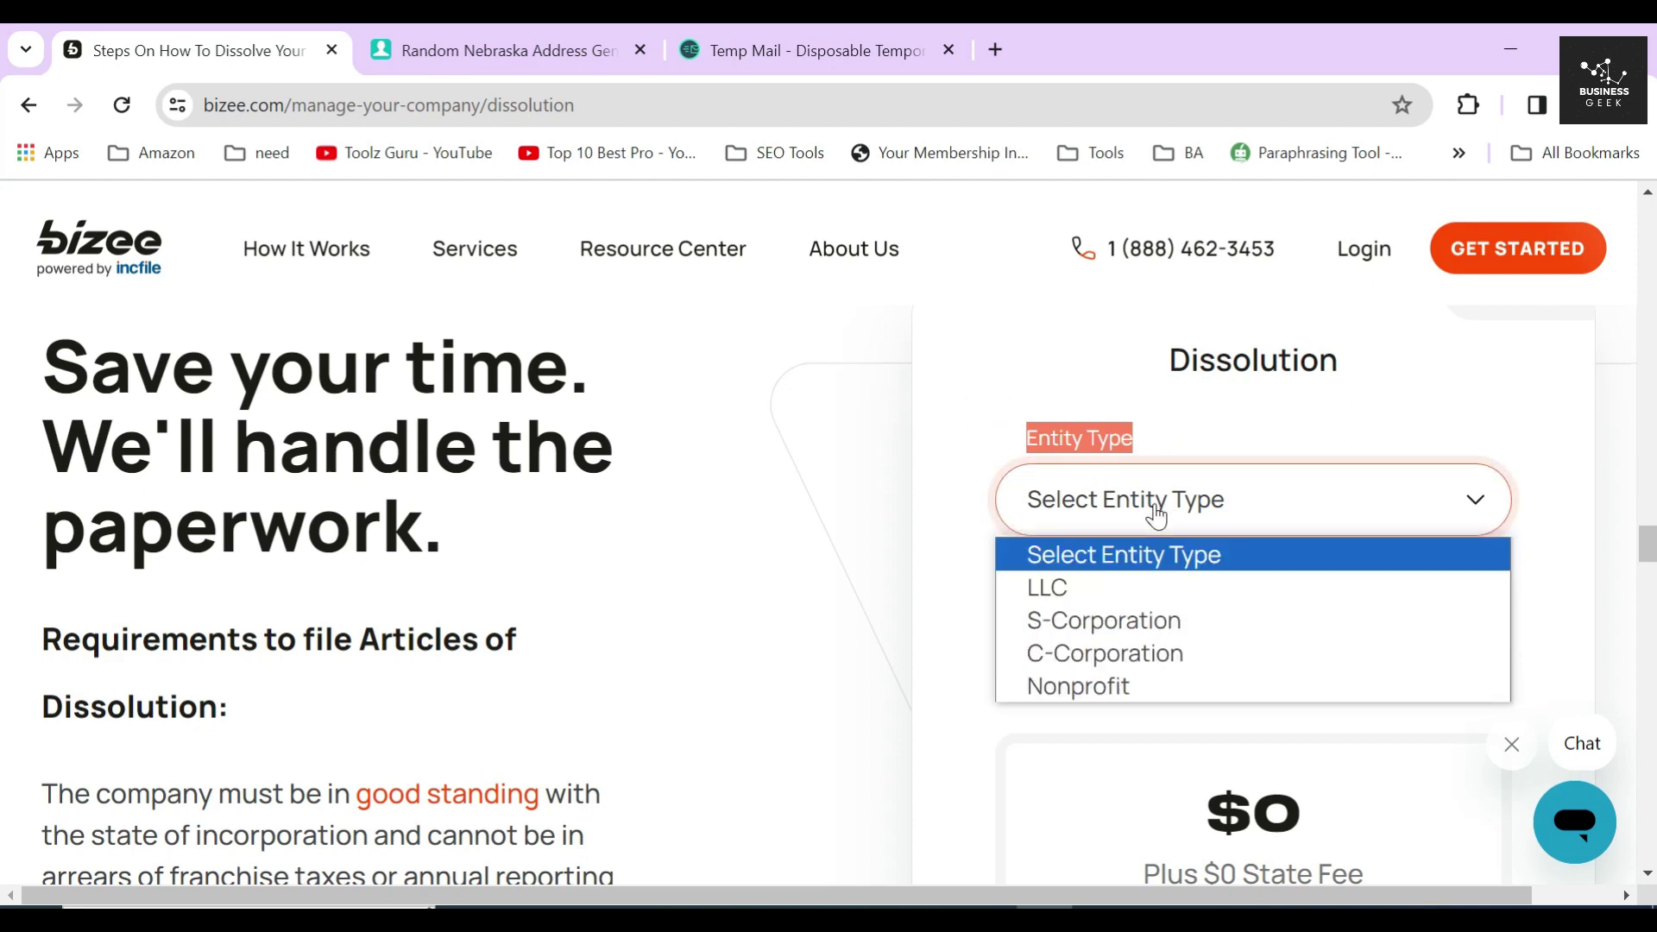
{"action": "left_click", "coordinate": [1049, 587]}
{"action": "left_click", "coordinate": [957, 496]}
{"action": "scroll", "coordinate": [956, 501], "scroll_direction": "down", "scroll_amount": 1}
{"action": "left_click_drag", "start_coordinate": [1186, 473], "coordinate": [992, 459]}
{"action": "left_click", "coordinate": [1118, 557]}
{"action": "scroll", "coordinate": [1065, 403], "scroll_direction": "down", "scroll_amount": 4}
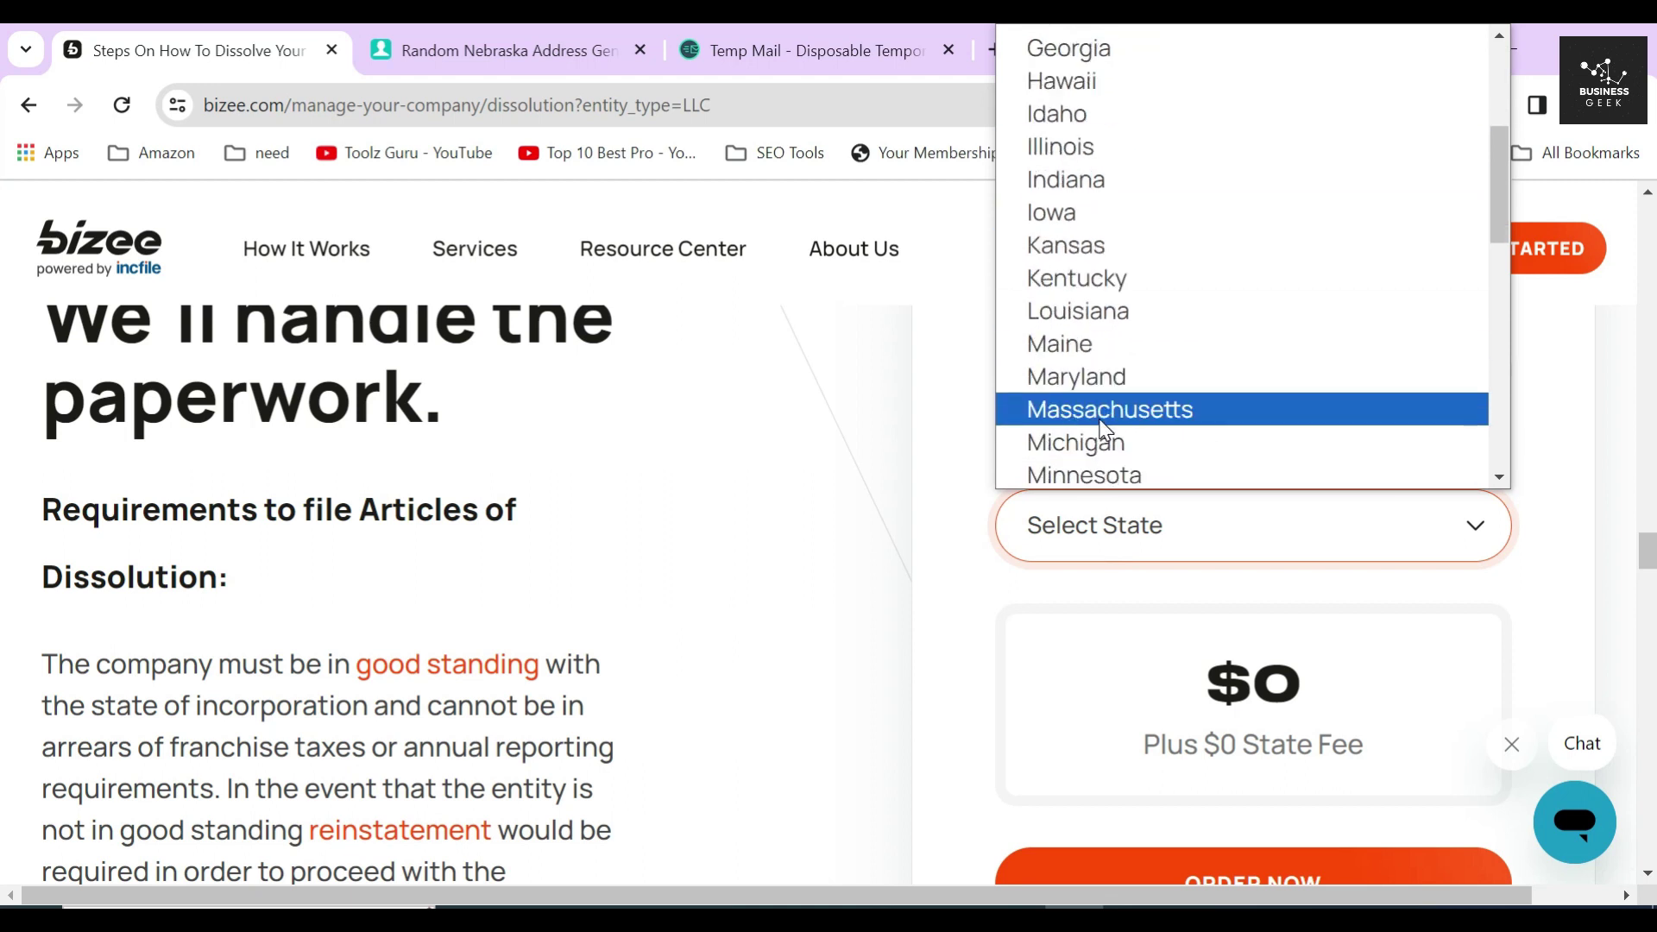
{"action": "scroll", "coordinate": [1094, 423], "scroll_direction": "down", "scroll_amount": 3}
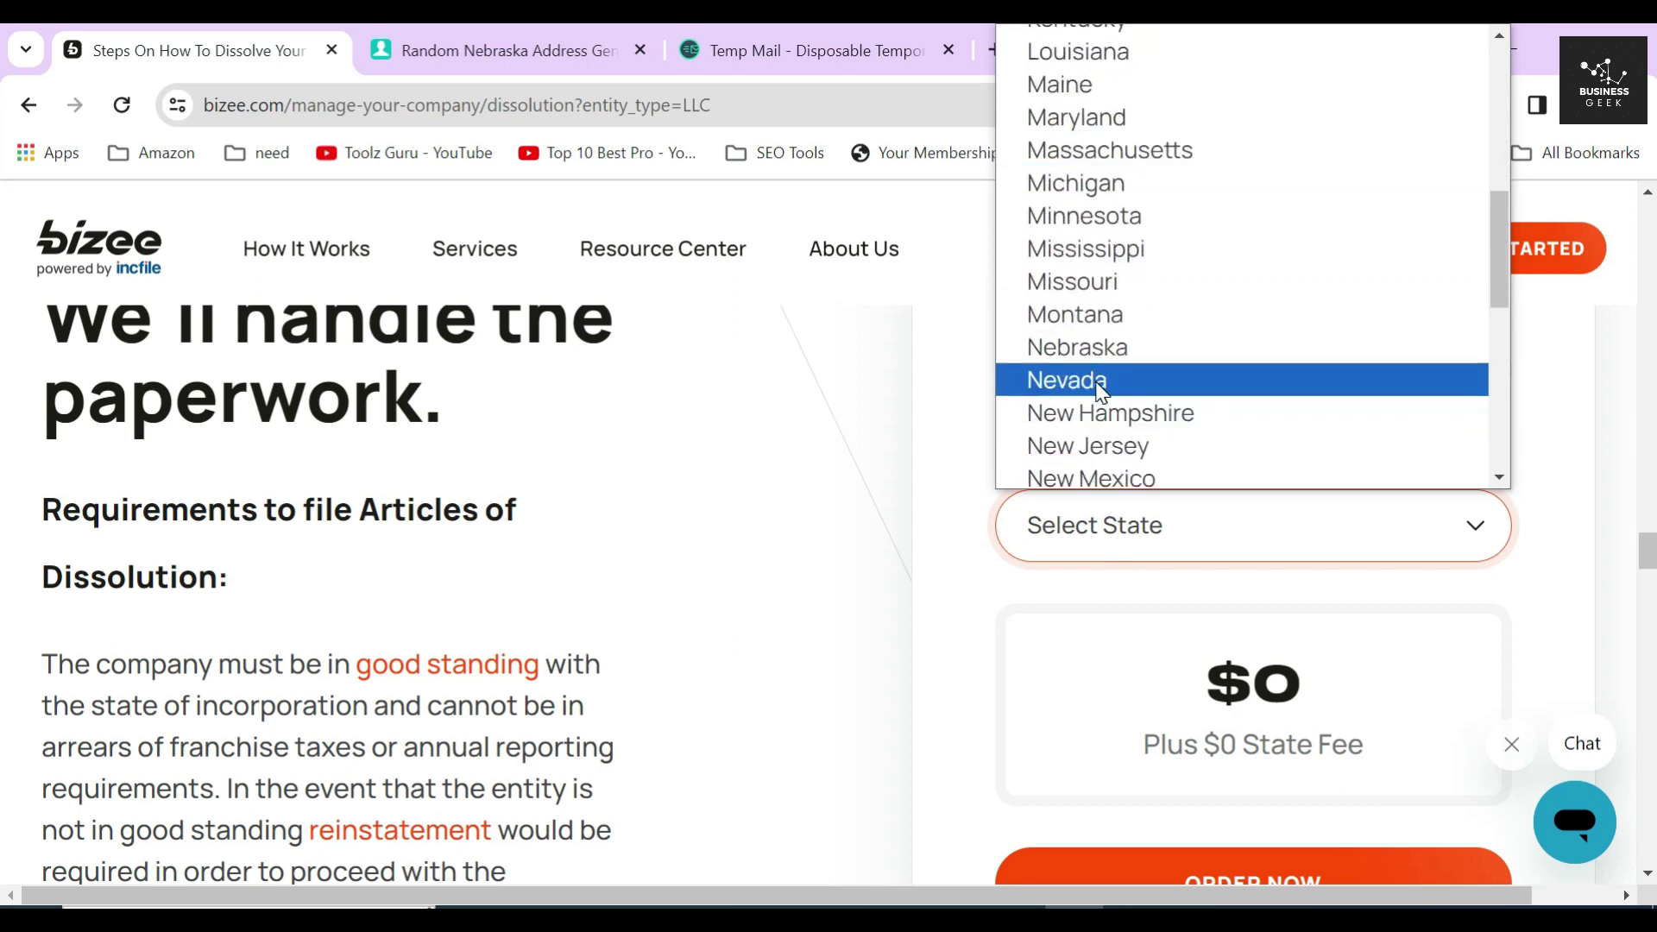
{"action": "left_click", "coordinate": [1098, 348]}
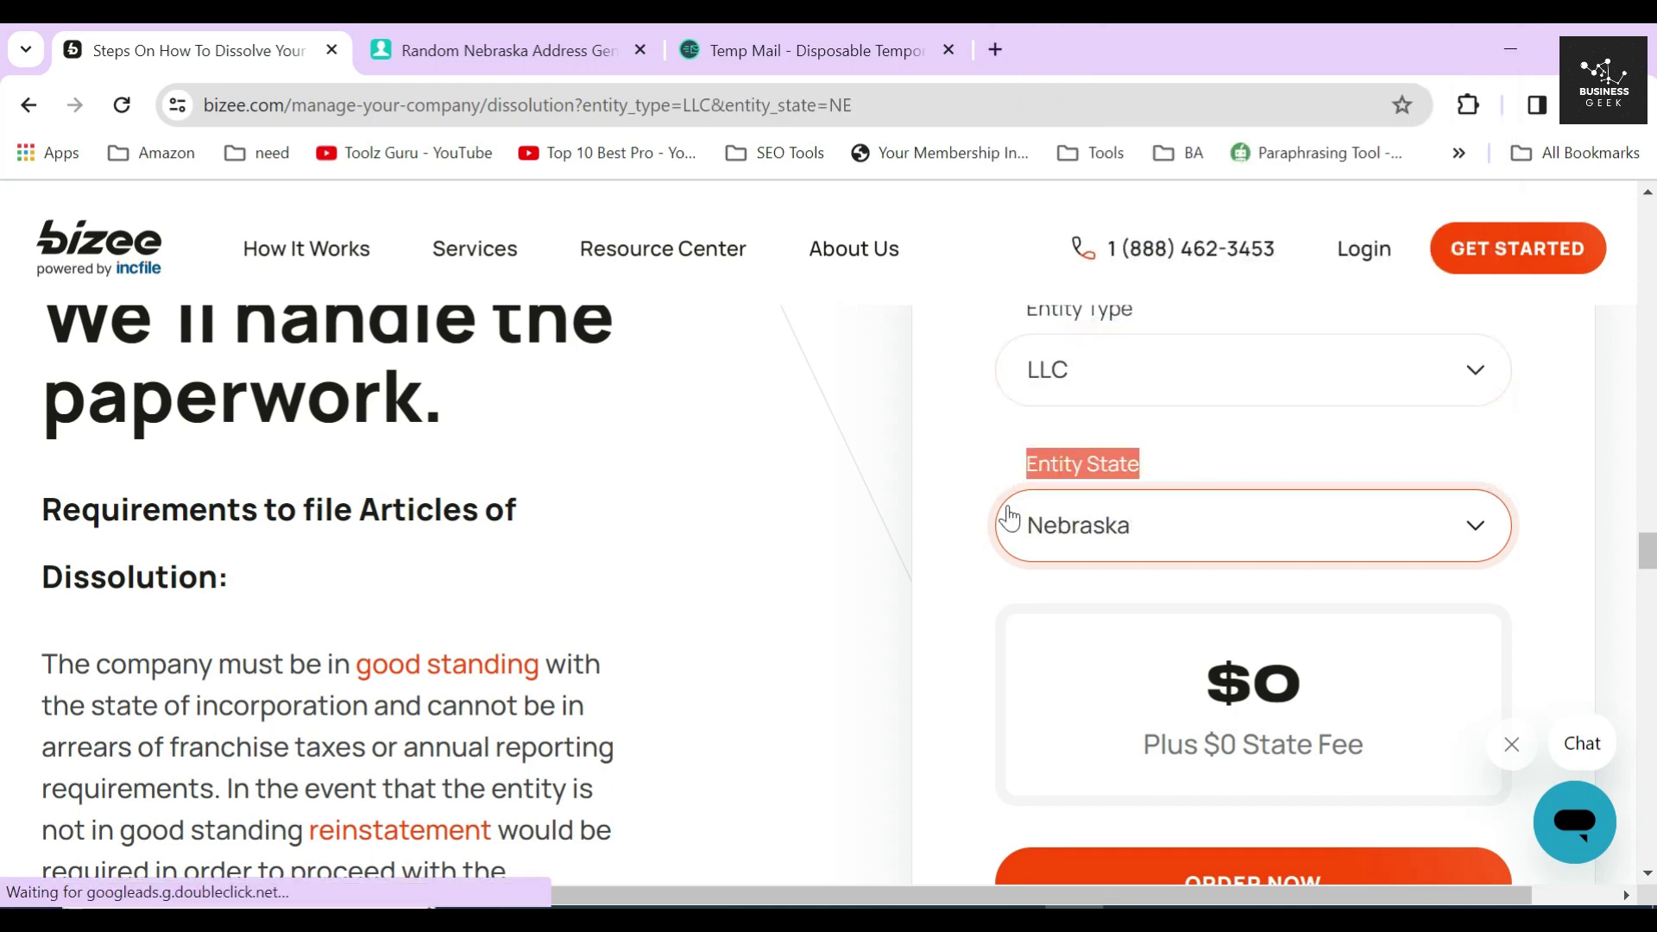
Step: Check the price for the chosen entity and state, and start the dissolution order
{"action": "scroll", "coordinate": [969, 529], "scroll_direction": "down", "scroll_amount": 3}
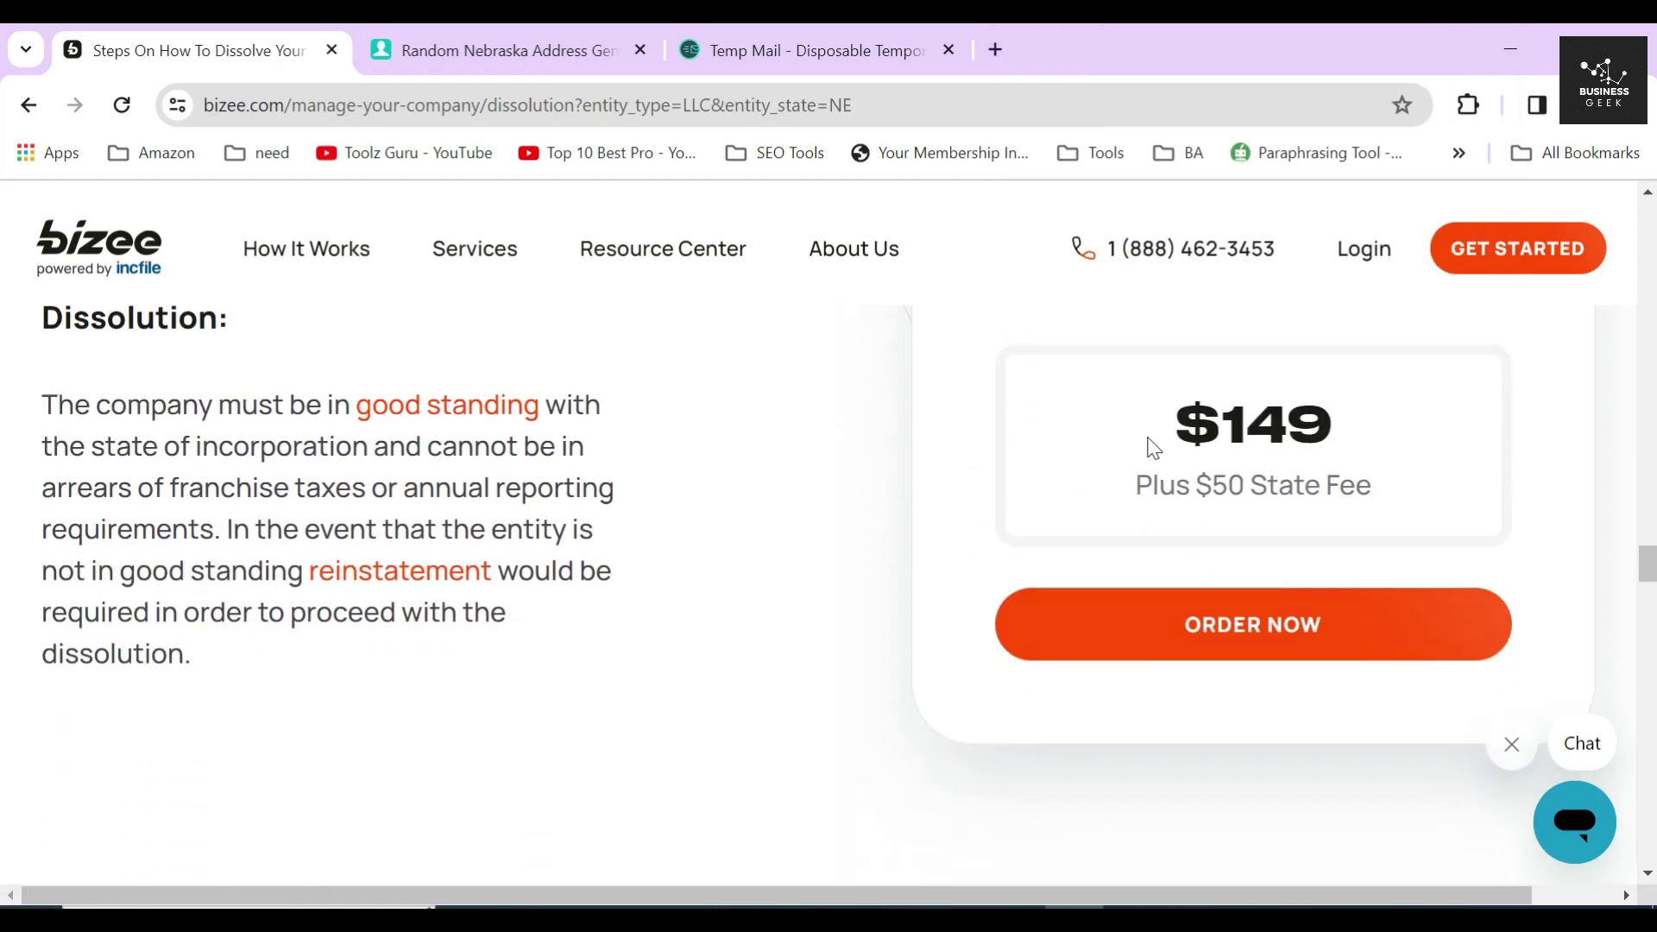
{"action": "double_click", "coordinate": [1209, 424]}
{"action": "left_click", "coordinate": [950, 566]}
{"action": "left_click", "coordinate": [1268, 630]}
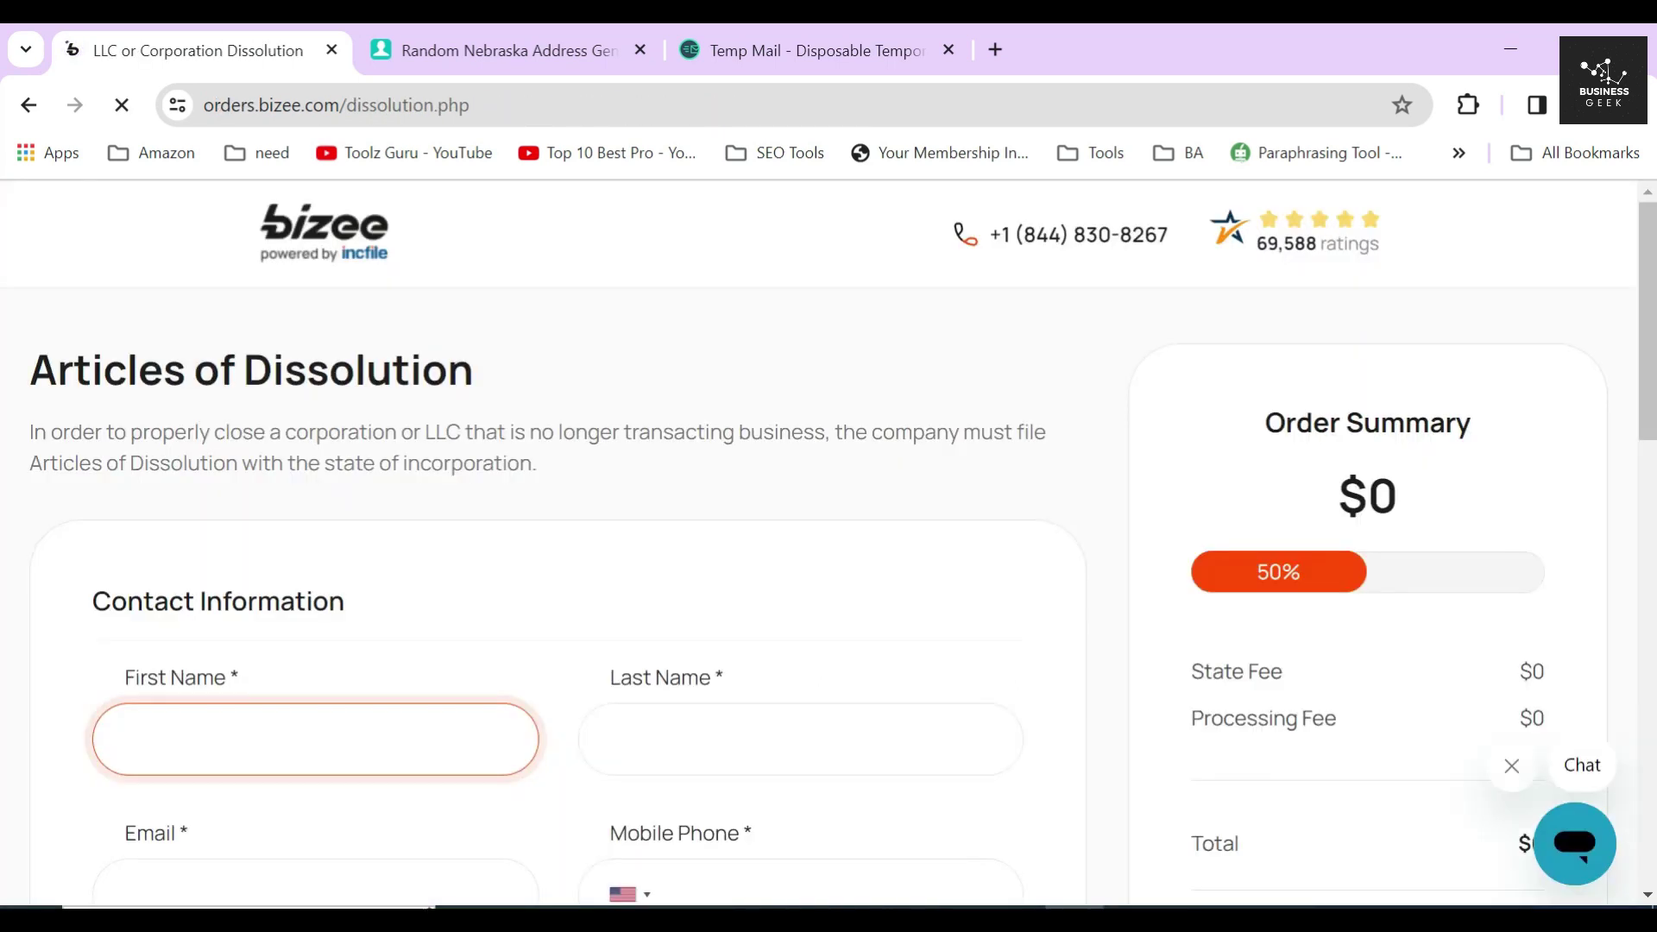
Step: Read the Articles of Dissolution introduction and enter the contact's first and last name in the contact information
{"action": "left_click", "coordinate": [268, 597]}
{"action": "left_click_drag", "start_coordinate": [59, 592], "coordinate": [398, 615]}
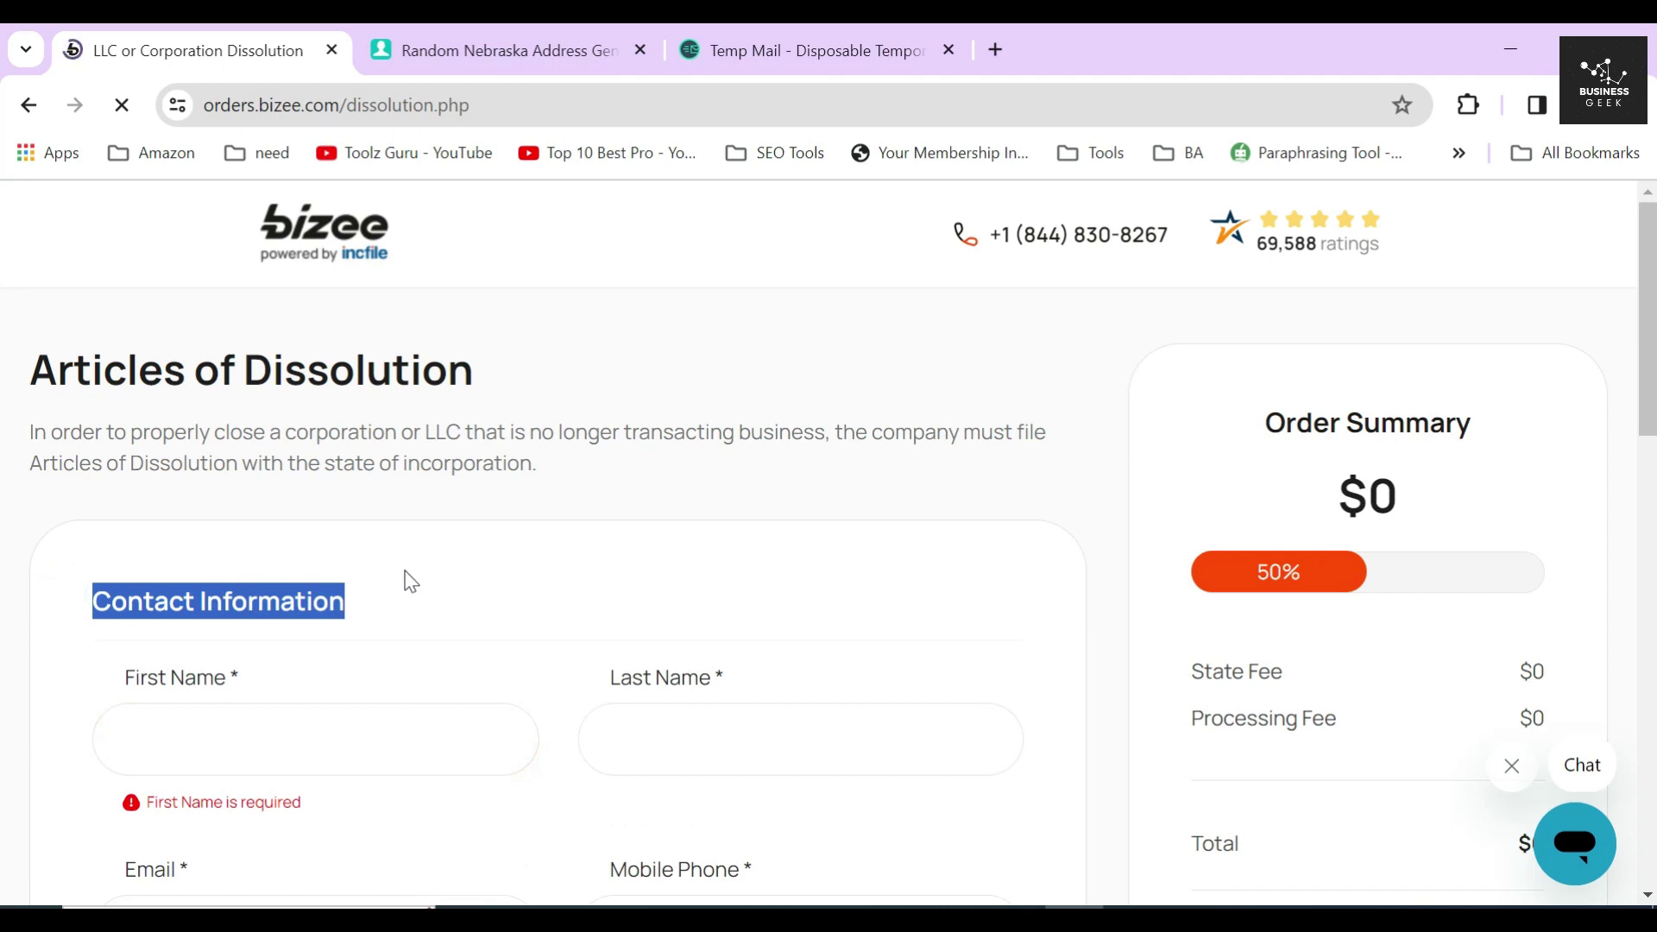
{"action": "left_click_drag", "start_coordinate": [29, 394], "coordinate": [474, 380]}
{"action": "left_click_drag", "start_coordinate": [22, 437], "coordinate": [560, 486]}
{"action": "left_click", "coordinate": [596, 513]}
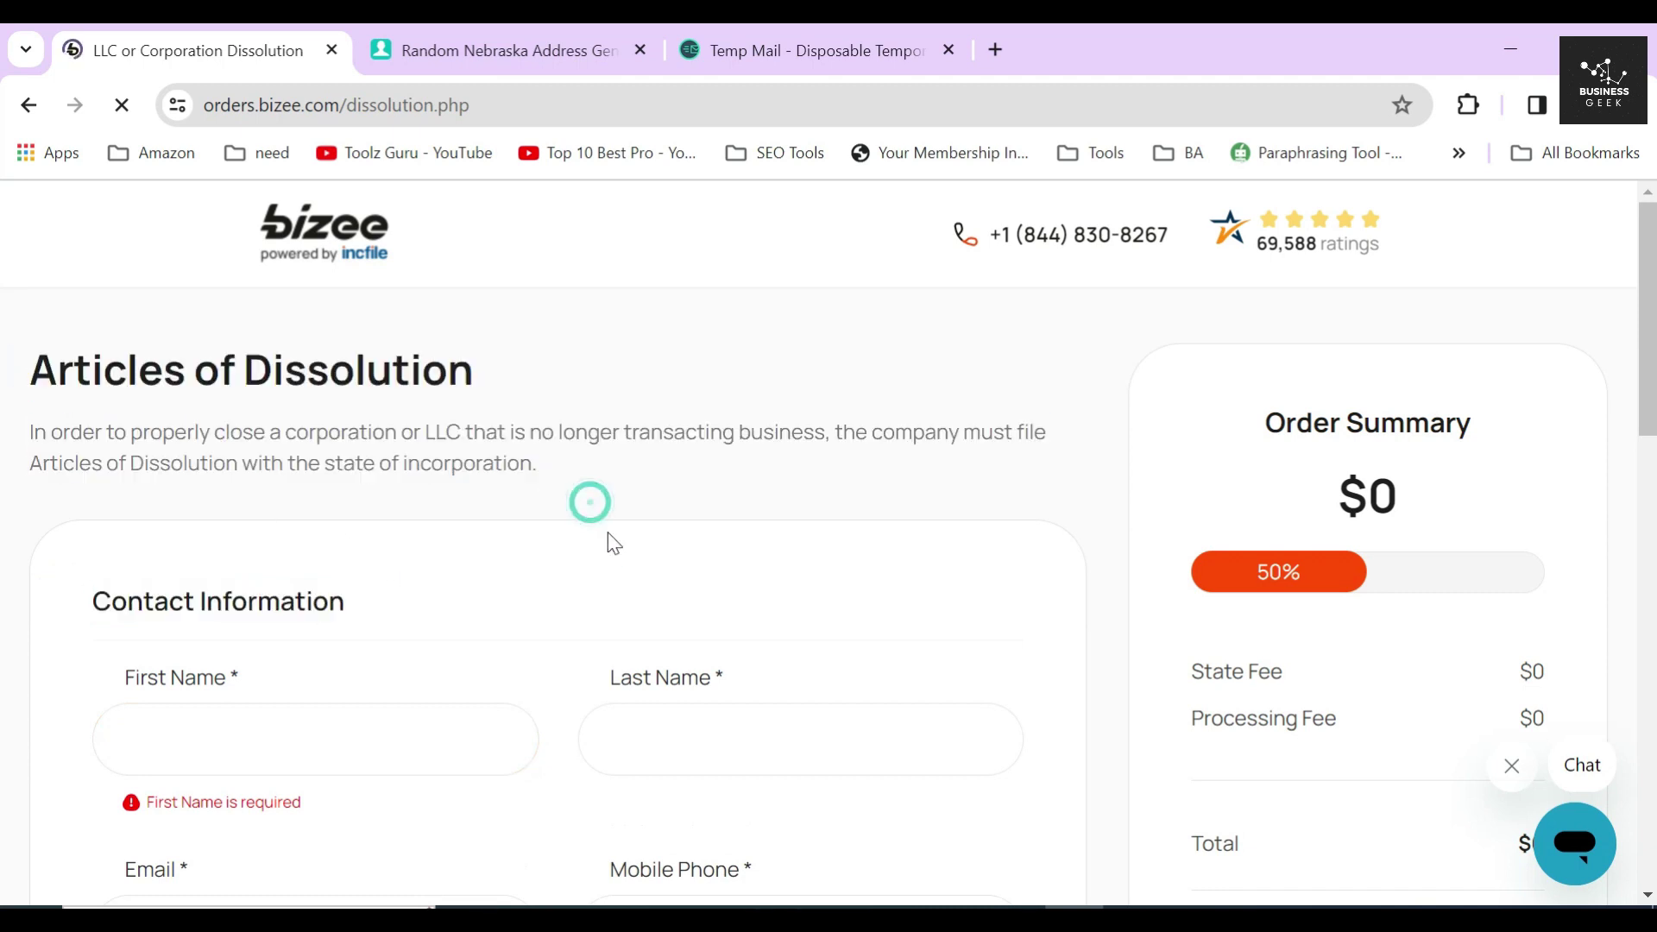
{"action": "scroll", "coordinate": [610, 553], "scroll_direction": "down", "scroll_amount": 1}
{"action": "left_click", "coordinate": [430, 605]}
{"action": "type", "text": "SD"}
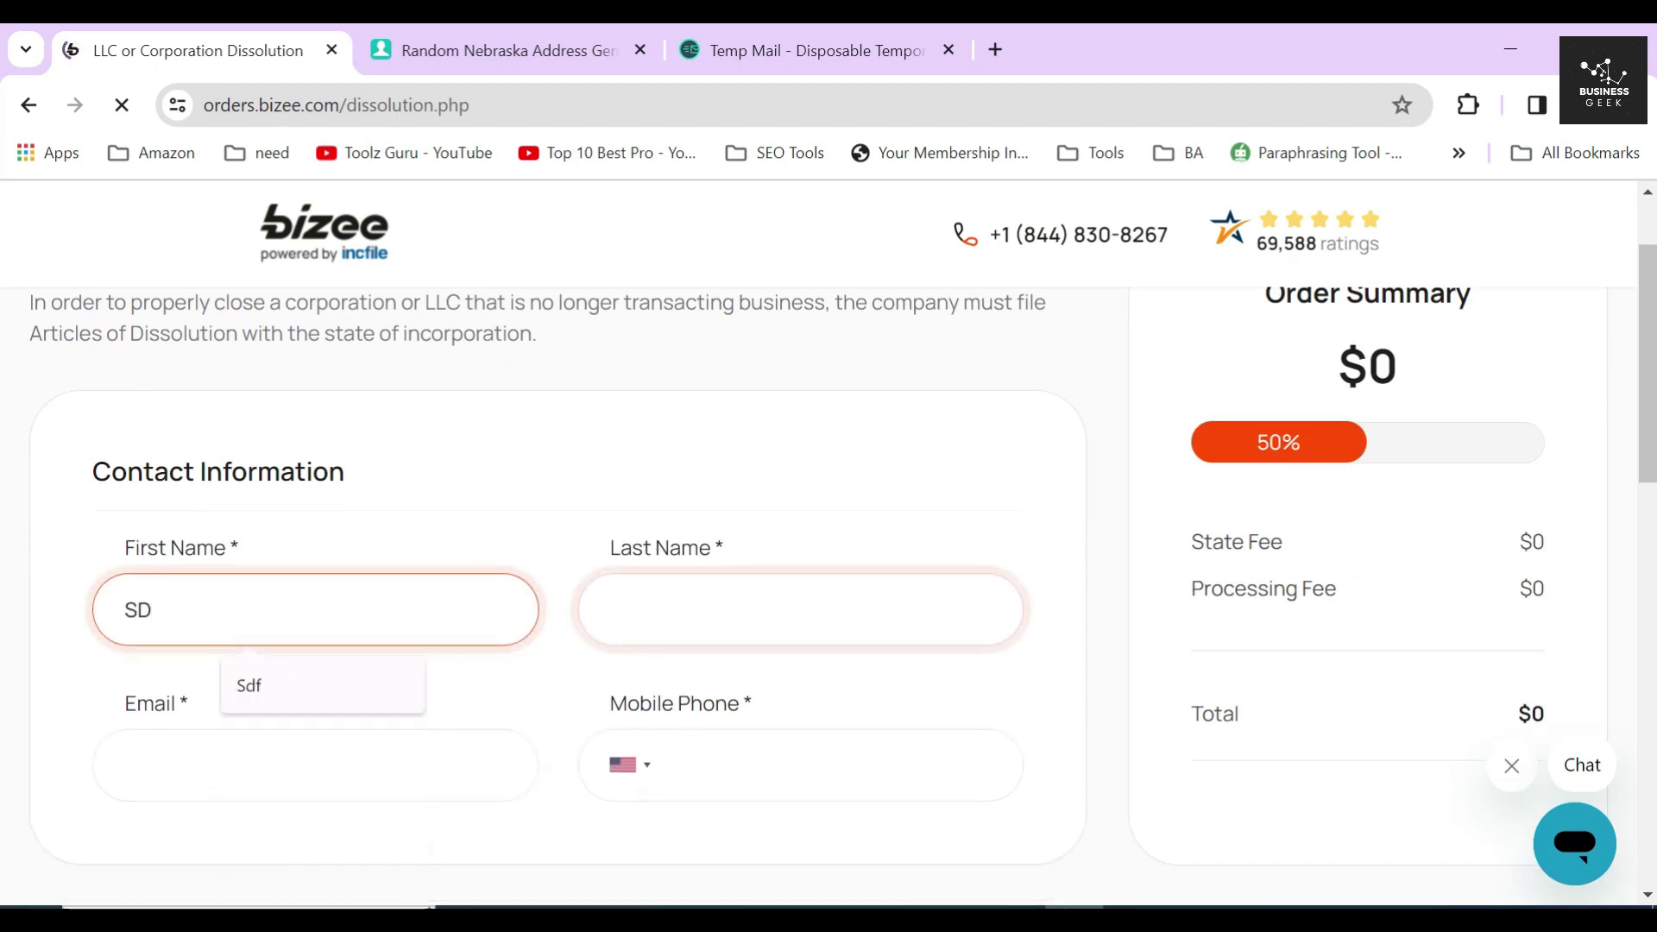
{"action": "left_click", "coordinate": [801, 610]}
{"action": "type", "text": "FR"}
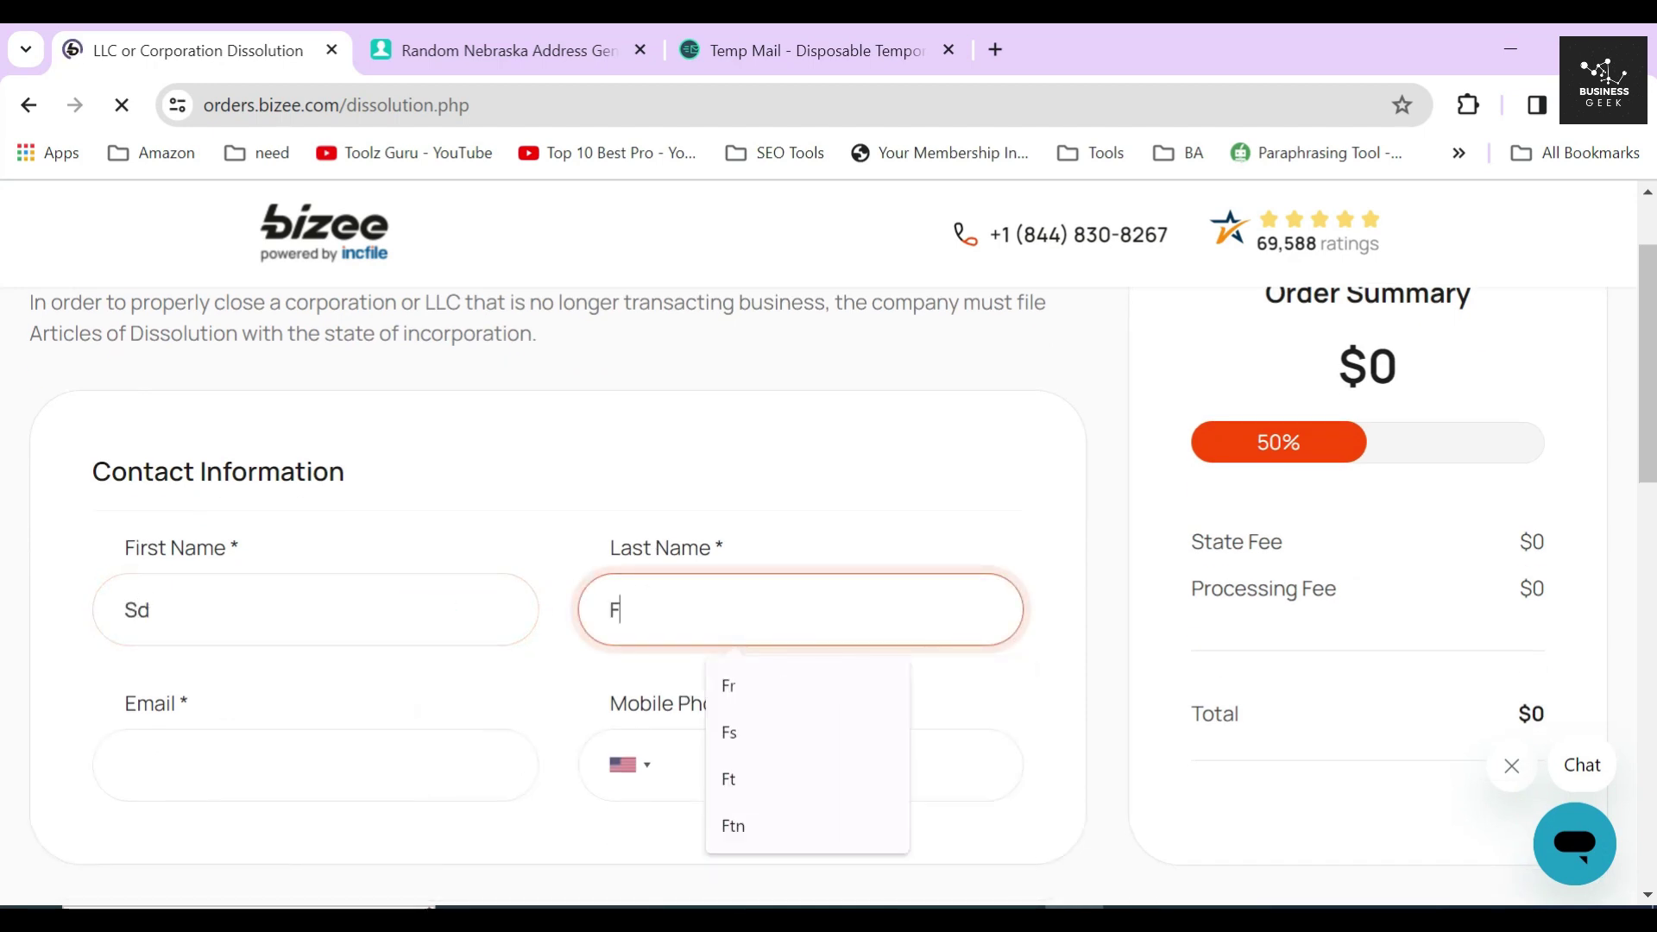
Step: Copy the disposable email address from the Temp Mail page and paste it as the contact's email
{"action": "key", "text": "Tab"}
{"action": "left_click", "coordinate": [855, 38]}
{"action": "left_click", "coordinate": [1082, 446]}
{"action": "left_click", "coordinate": [198, 50]}
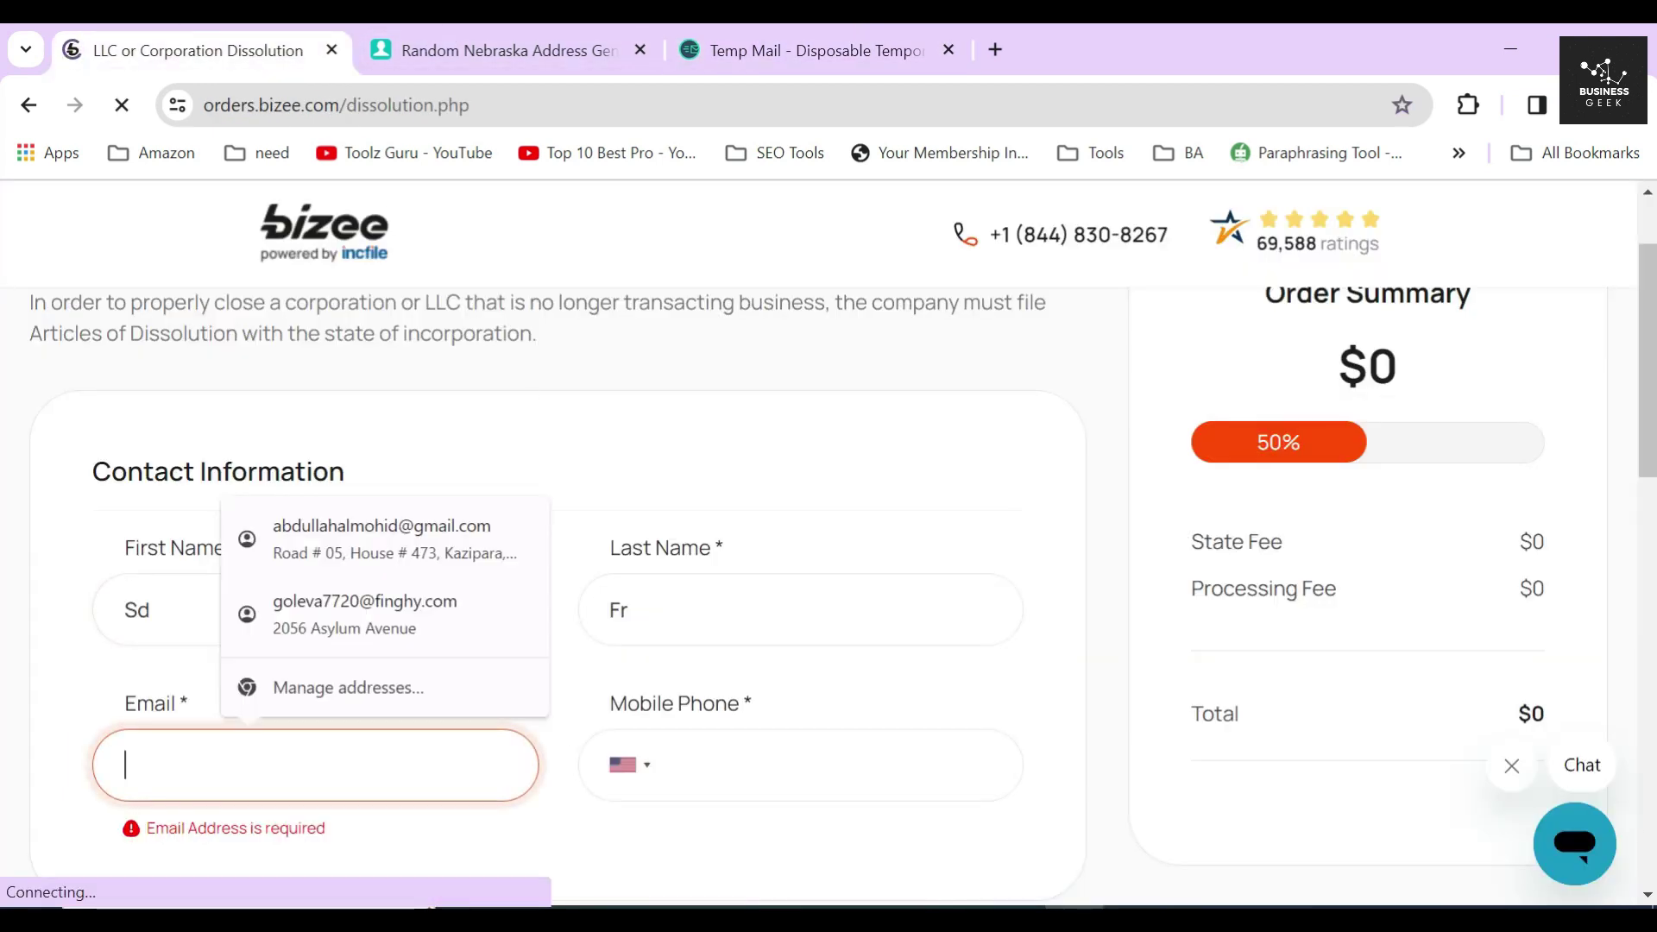
{"action": "key", "text": "ctrl+v"}
Step: Copy the mobile number from the random Nebraska address page and paste it as the contact's mobile phone
{"action": "left_click", "coordinate": [484, 50]}
{"action": "left_click", "coordinate": [904, 544]}
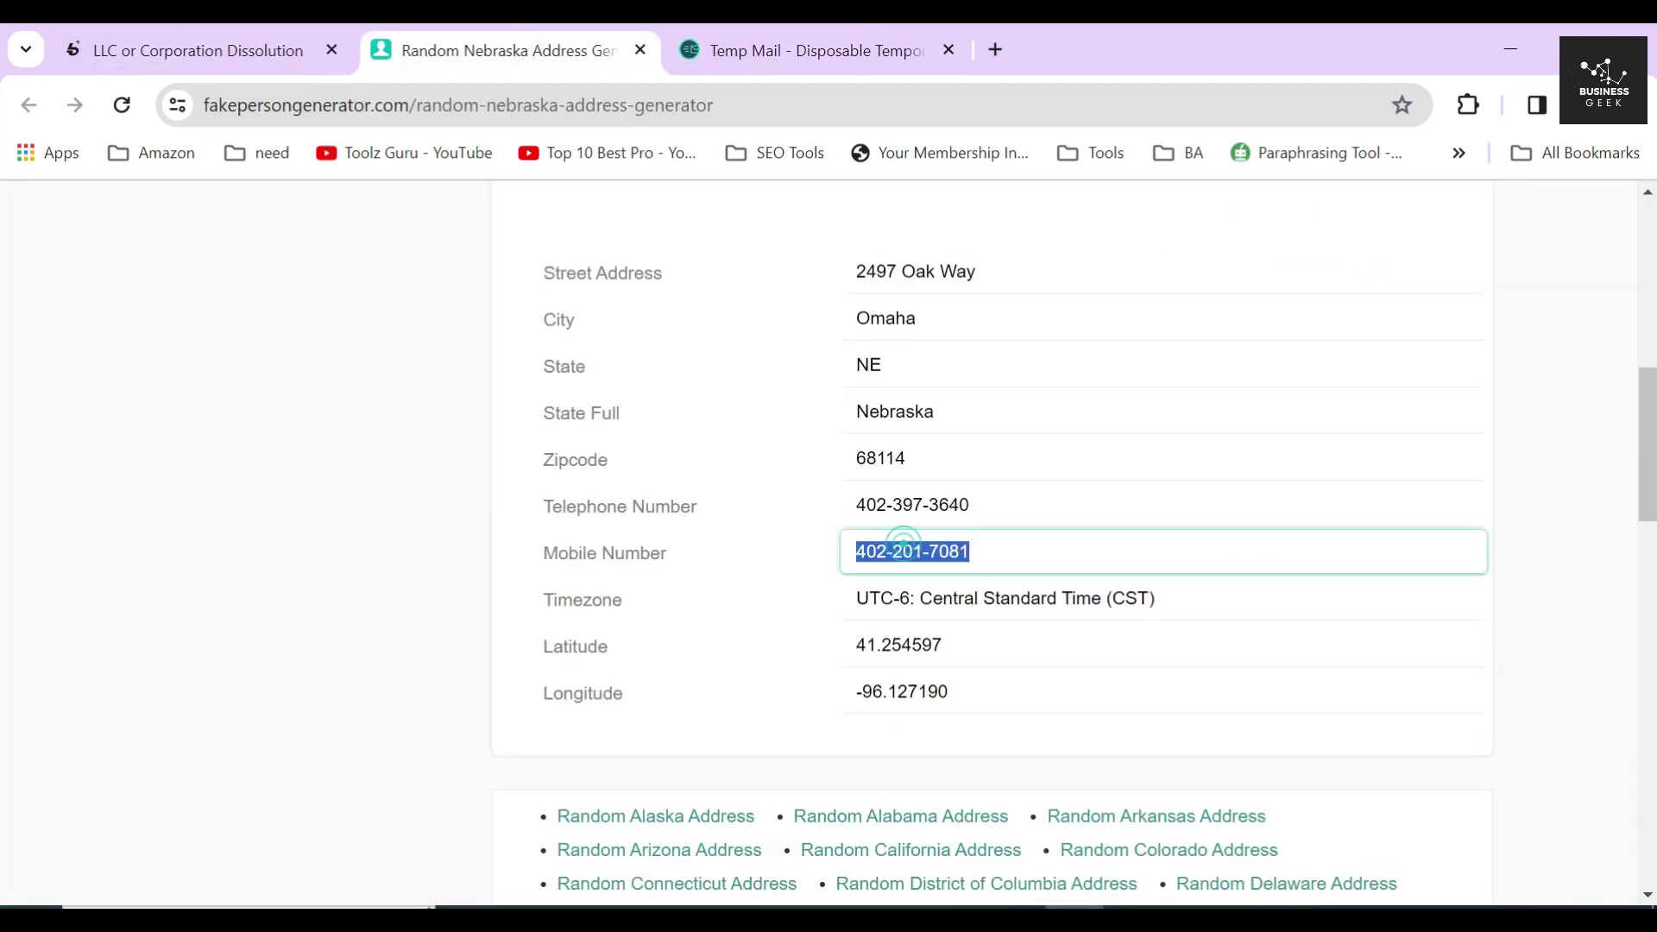
{"action": "left_click", "coordinate": [198, 50]}
{"action": "left_click", "coordinate": [820, 766]}
{"action": "key", "text": "ctrl+v"}
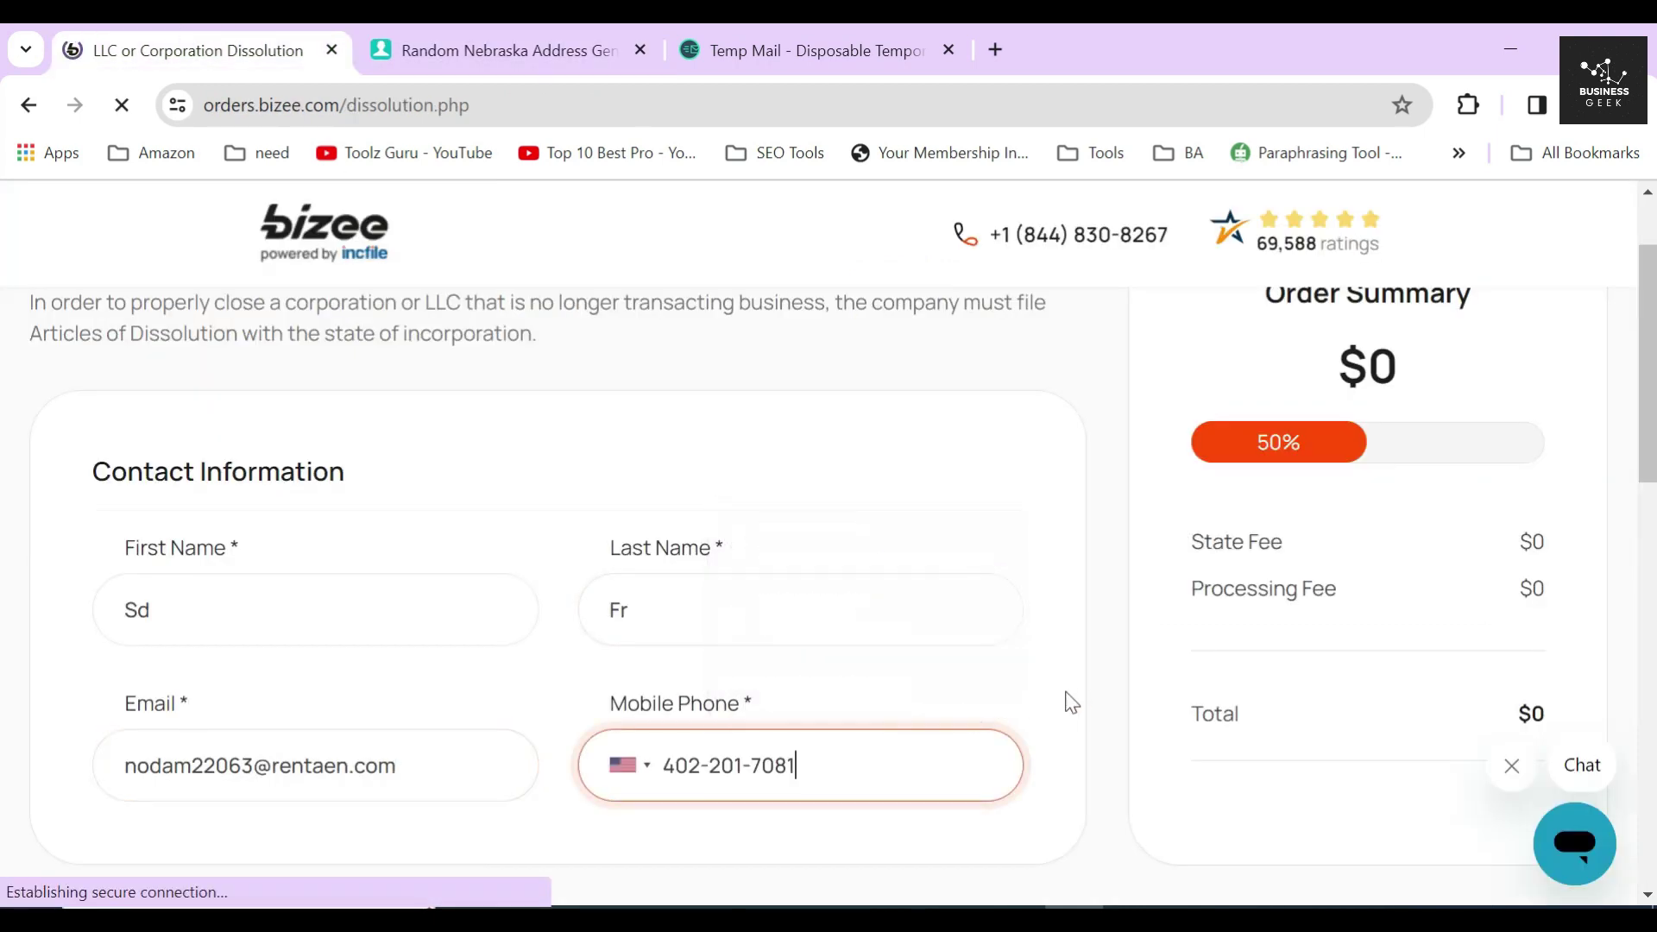
{"action": "left_click", "coordinate": [1108, 673]}
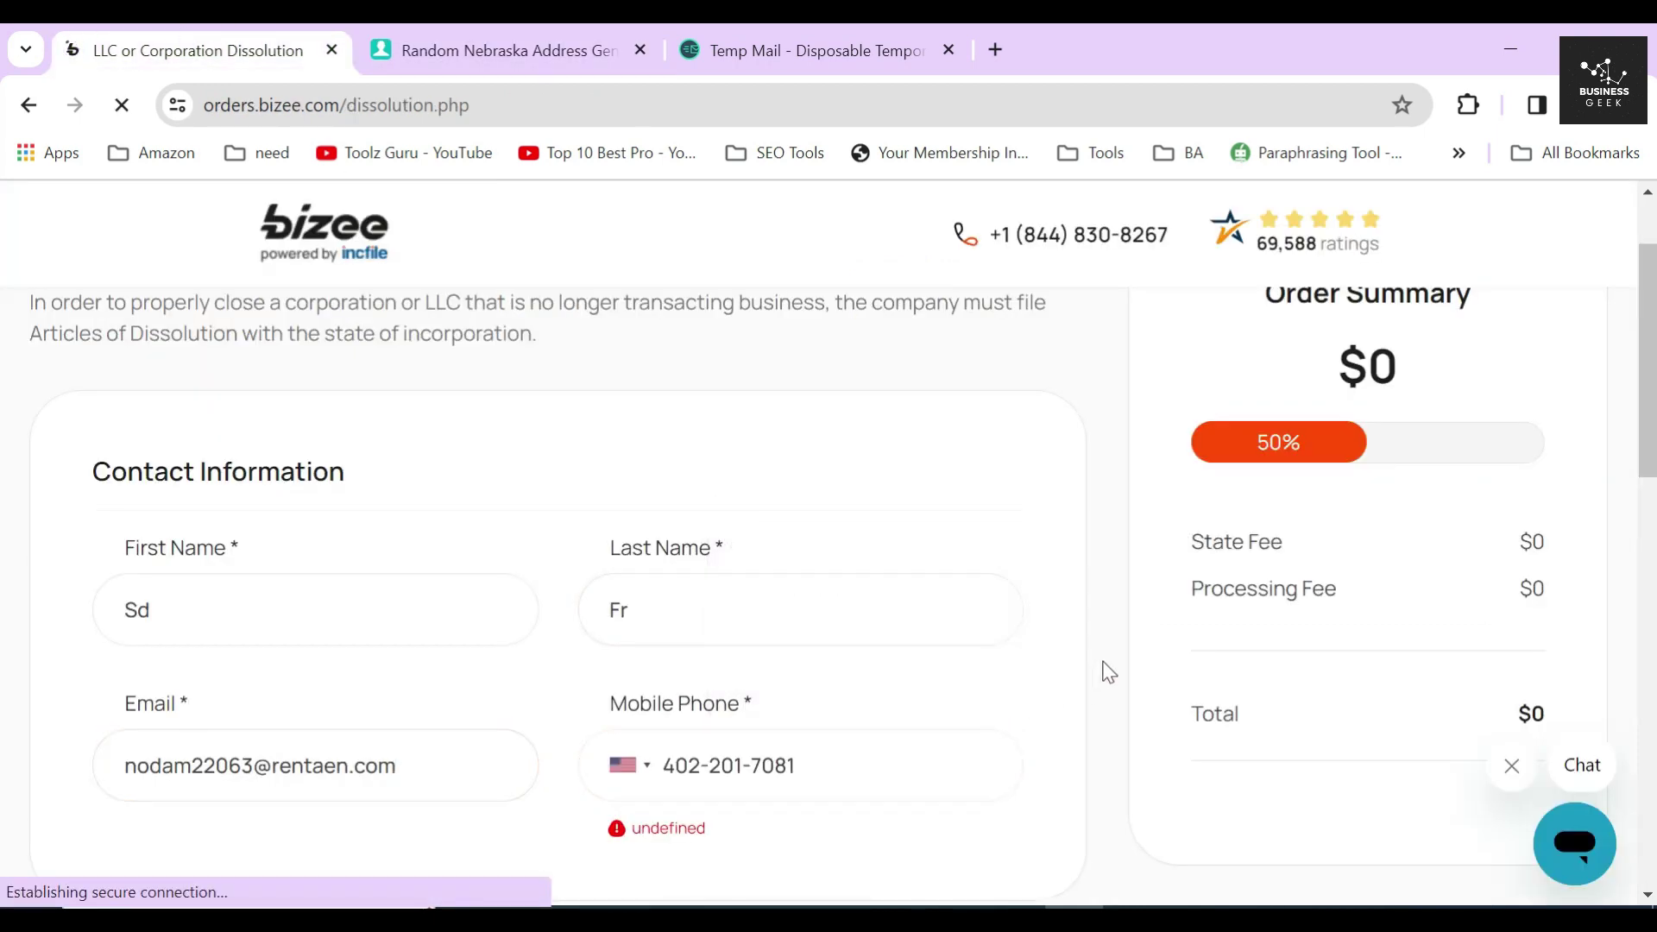
Step: In the company information, set the entity type to LLC and the state of formation to Nebraska
{"action": "scroll", "coordinate": [1091, 630], "scroll_direction": "down", "scroll_amount": 5}
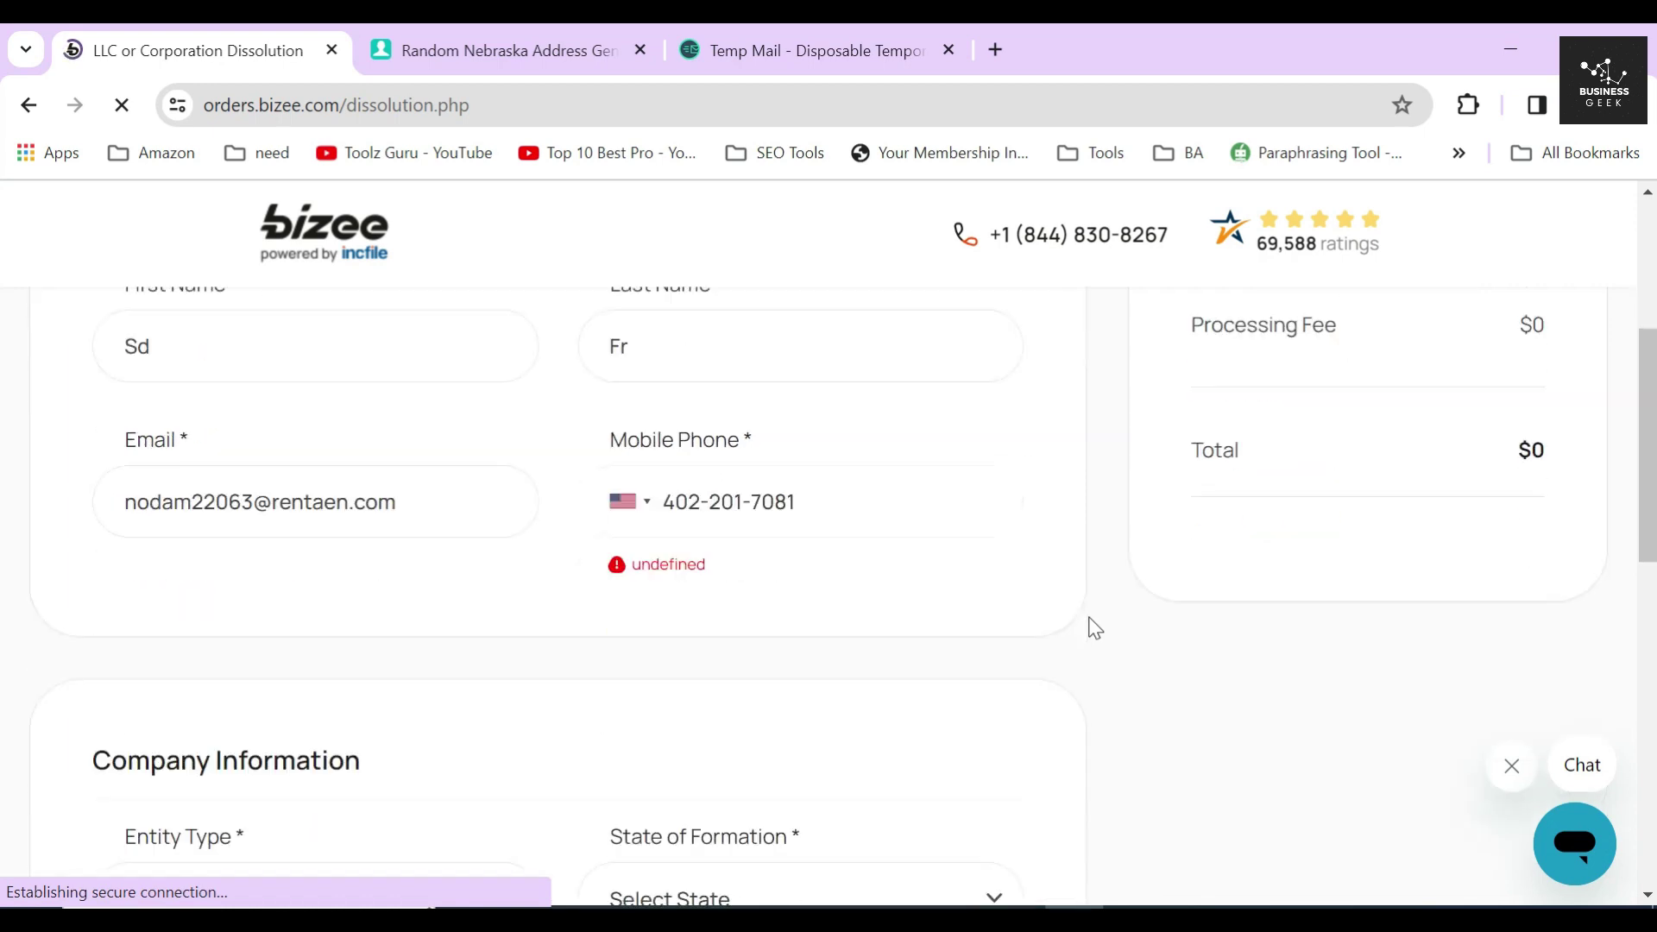
{"action": "triple_click", "coordinate": [259, 505]}
{"action": "scroll", "coordinate": [535, 510], "scroll_direction": "down", "scroll_amount": 2}
{"action": "left_click", "coordinate": [351, 518]}
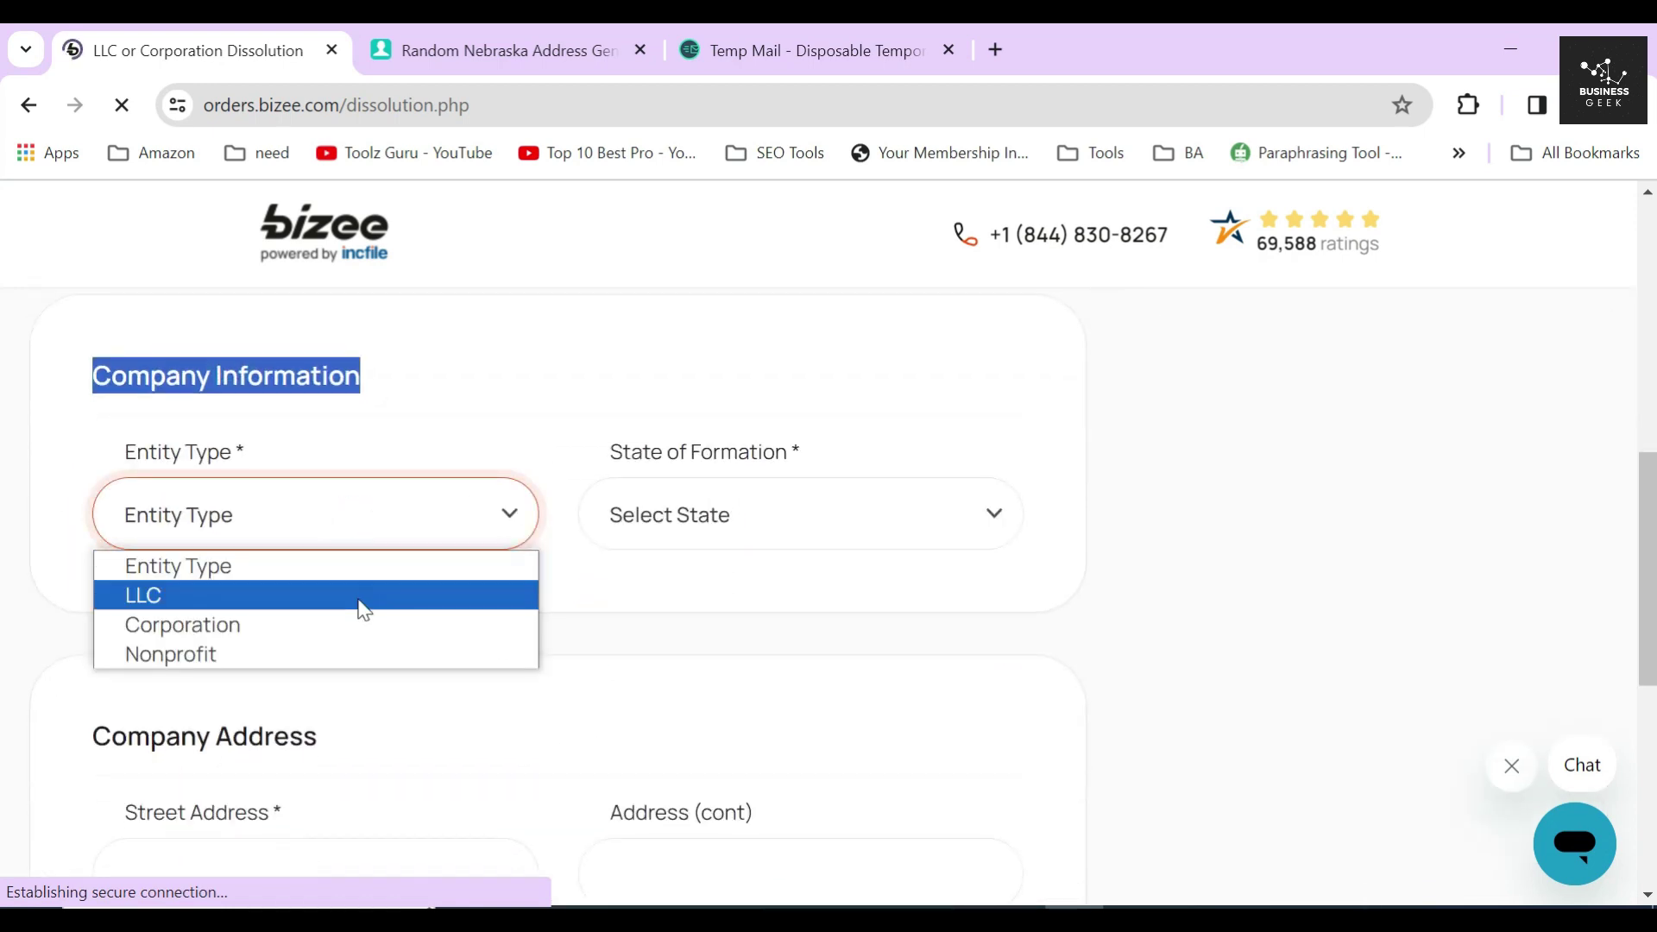
{"action": "left_click", "coordinate": [359, 597]}
{"action": "left_click", "coordinate": [775, 518]}
{"action": "scroll", "coordinate": [701, 396], "scroll_direction": "down", "scroll_amount": 9}
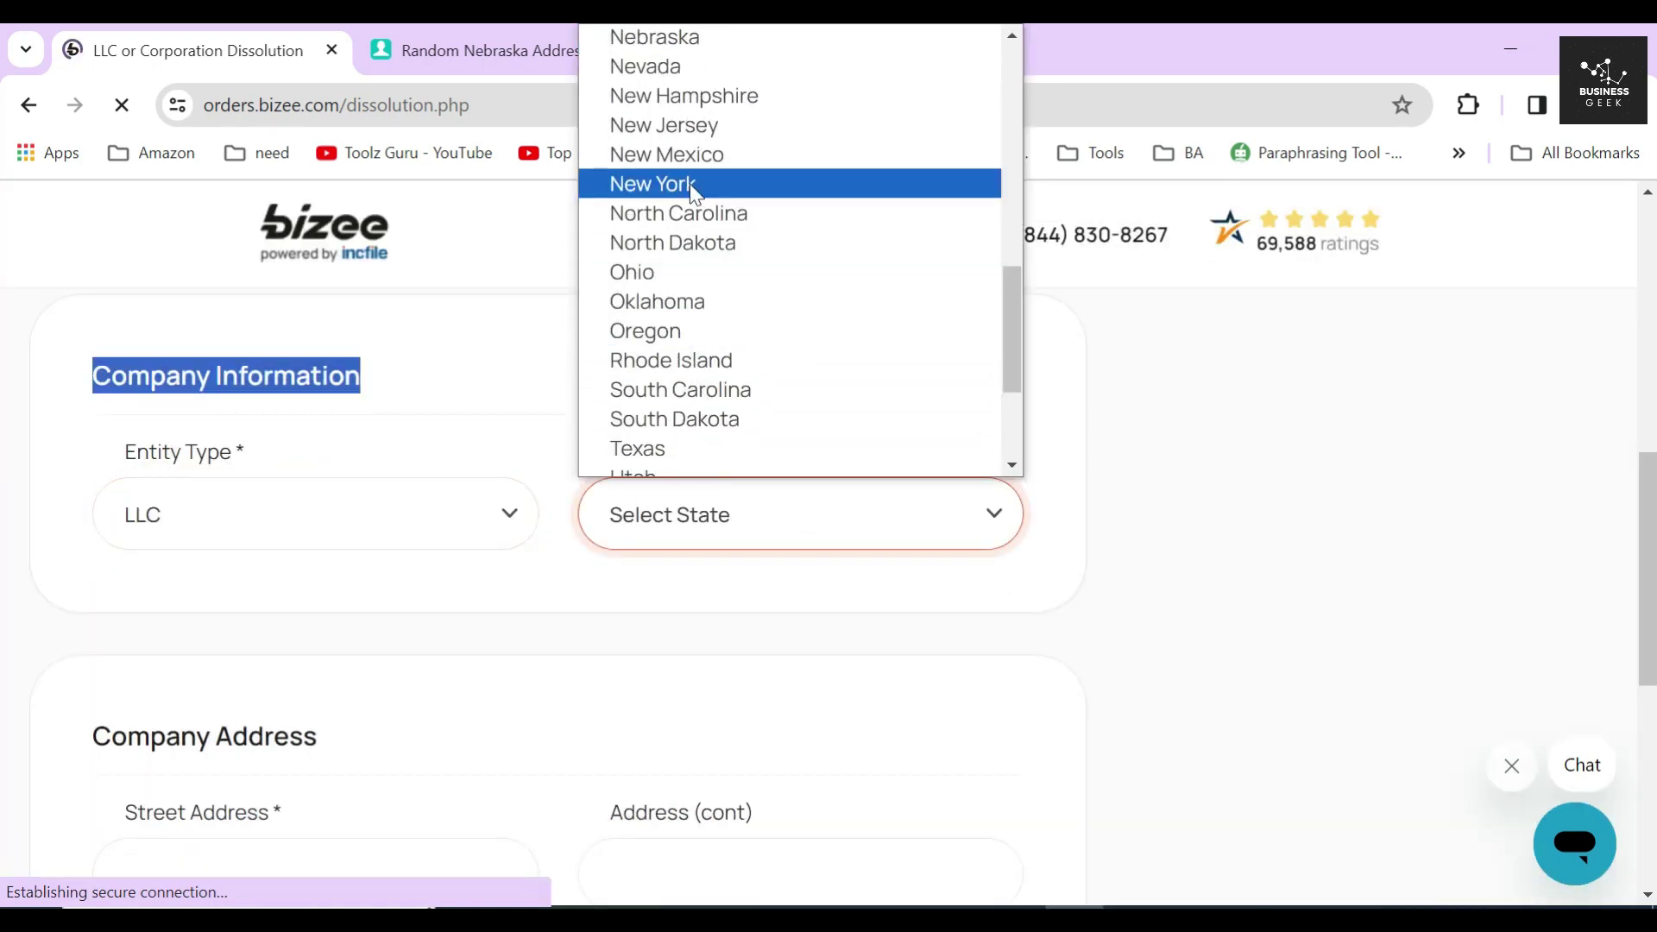
{"action": "scroll", "coordinate": [688, 190], "scroll_direction": "up", "scroll_amount": 3}
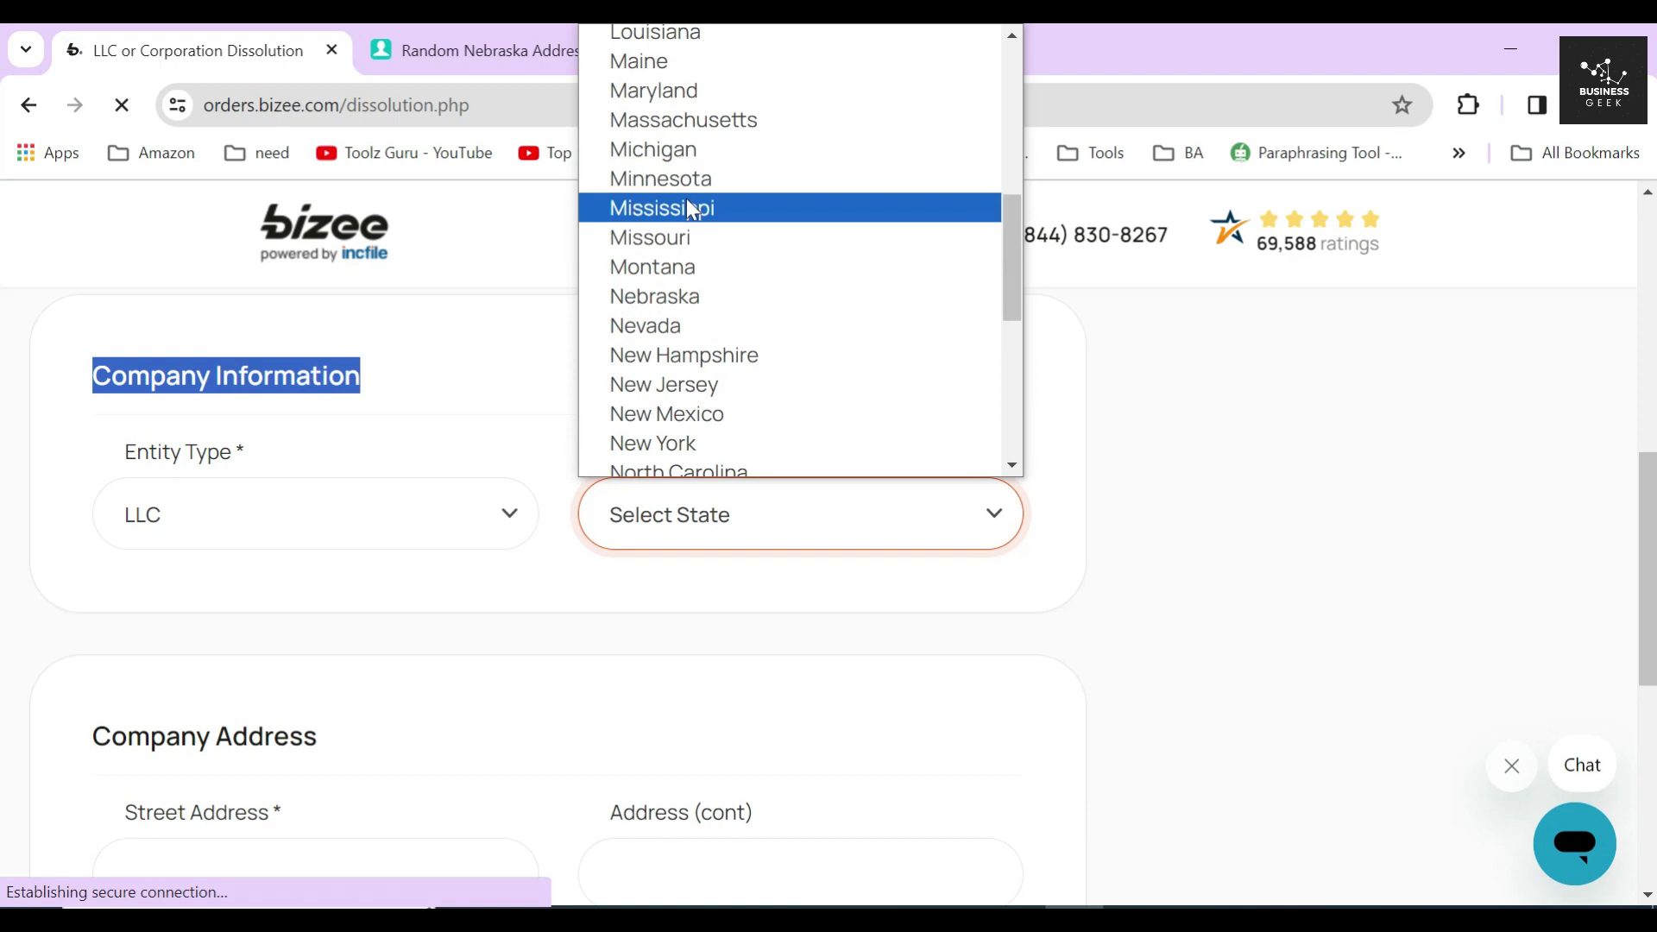
{"action": "left_click", "coordinate": [698, 296]}
Step: Enter SMITH MARKETING as the company name, choose the LLC designator, and check the full name against the state filing notice
{"action": "left_click", "coordinate": [311, 686]}
{"action": "left_click", "coordinate": [311, 744]}
{"action": "left_click", "coordinate": [857, 691]}
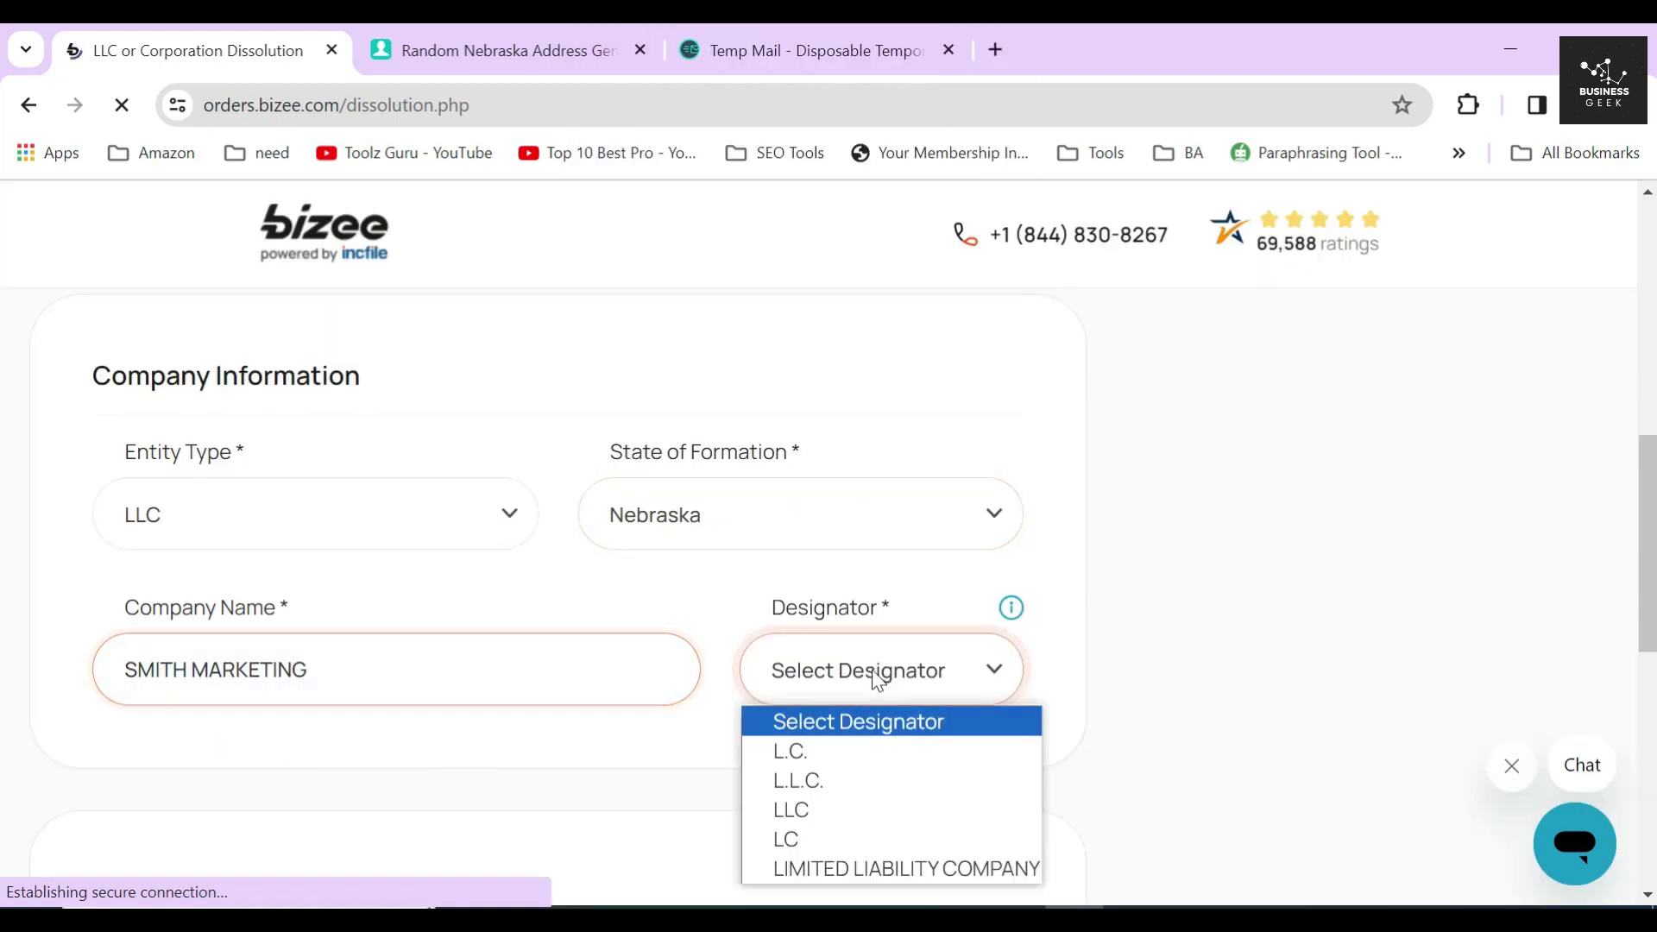
{"action": "left_click", "coordinate": [826, 809]}
{"action": "scroll", "coordinate": [582, 740], "scroll_direction": "down", "scroll_amount": 3}
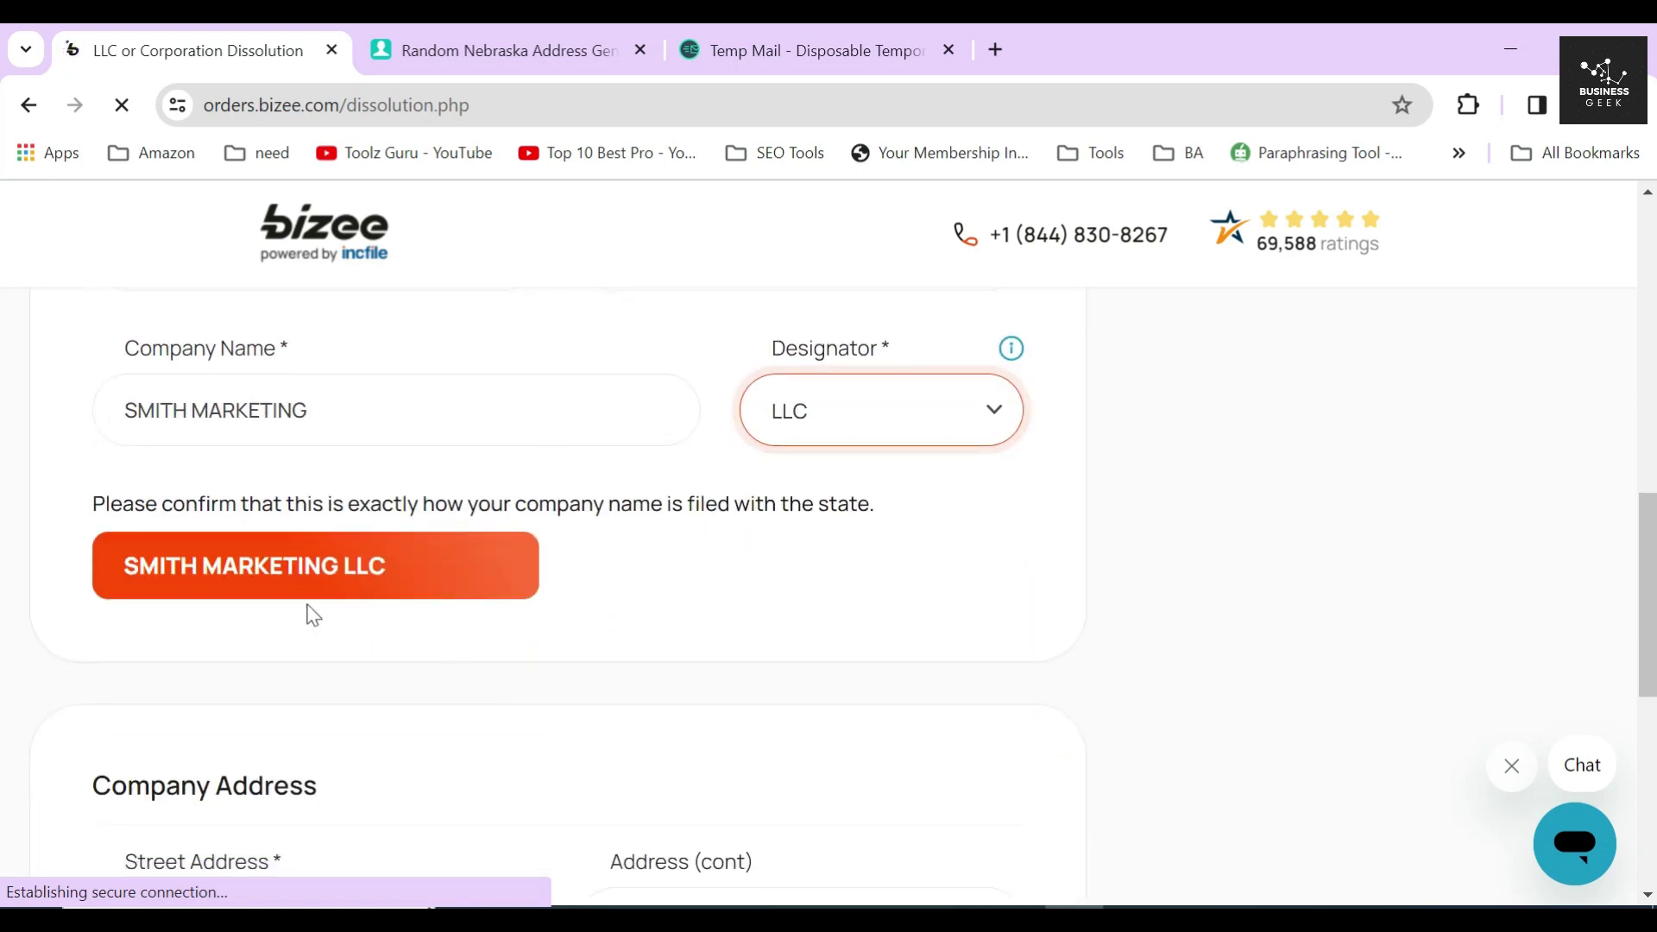
{"action": "left_click_drag", "start_coordinate": [71, 494], "coordinate": [223, 518]}
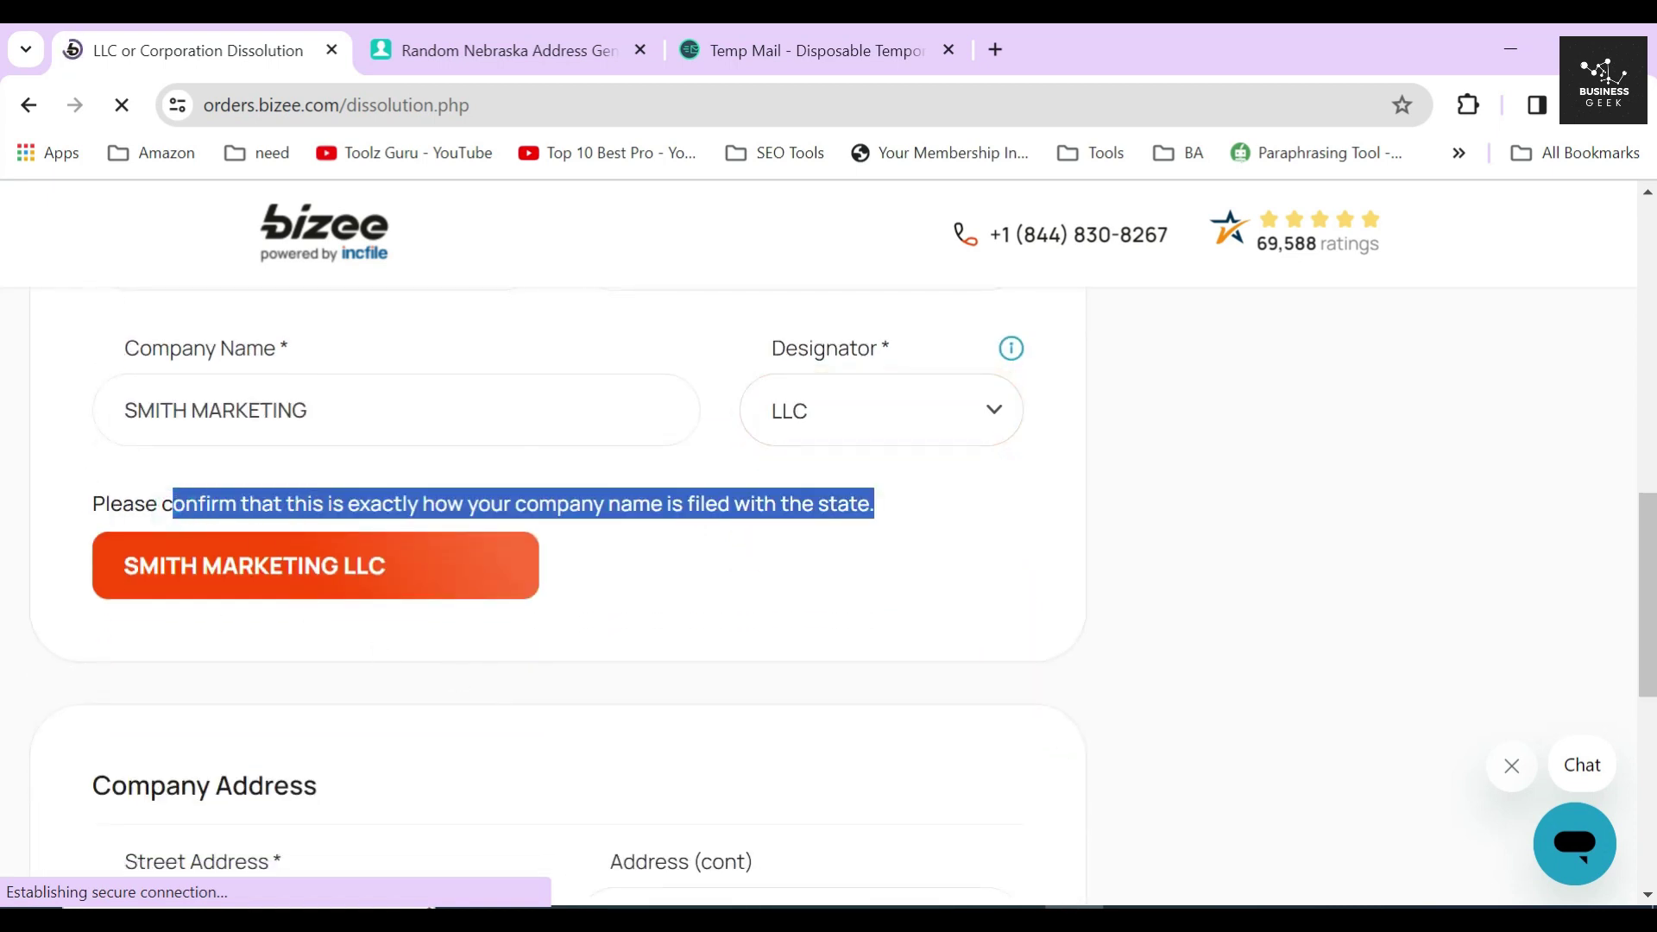
{"action": "left_click", "coordinate": [351, 576]}
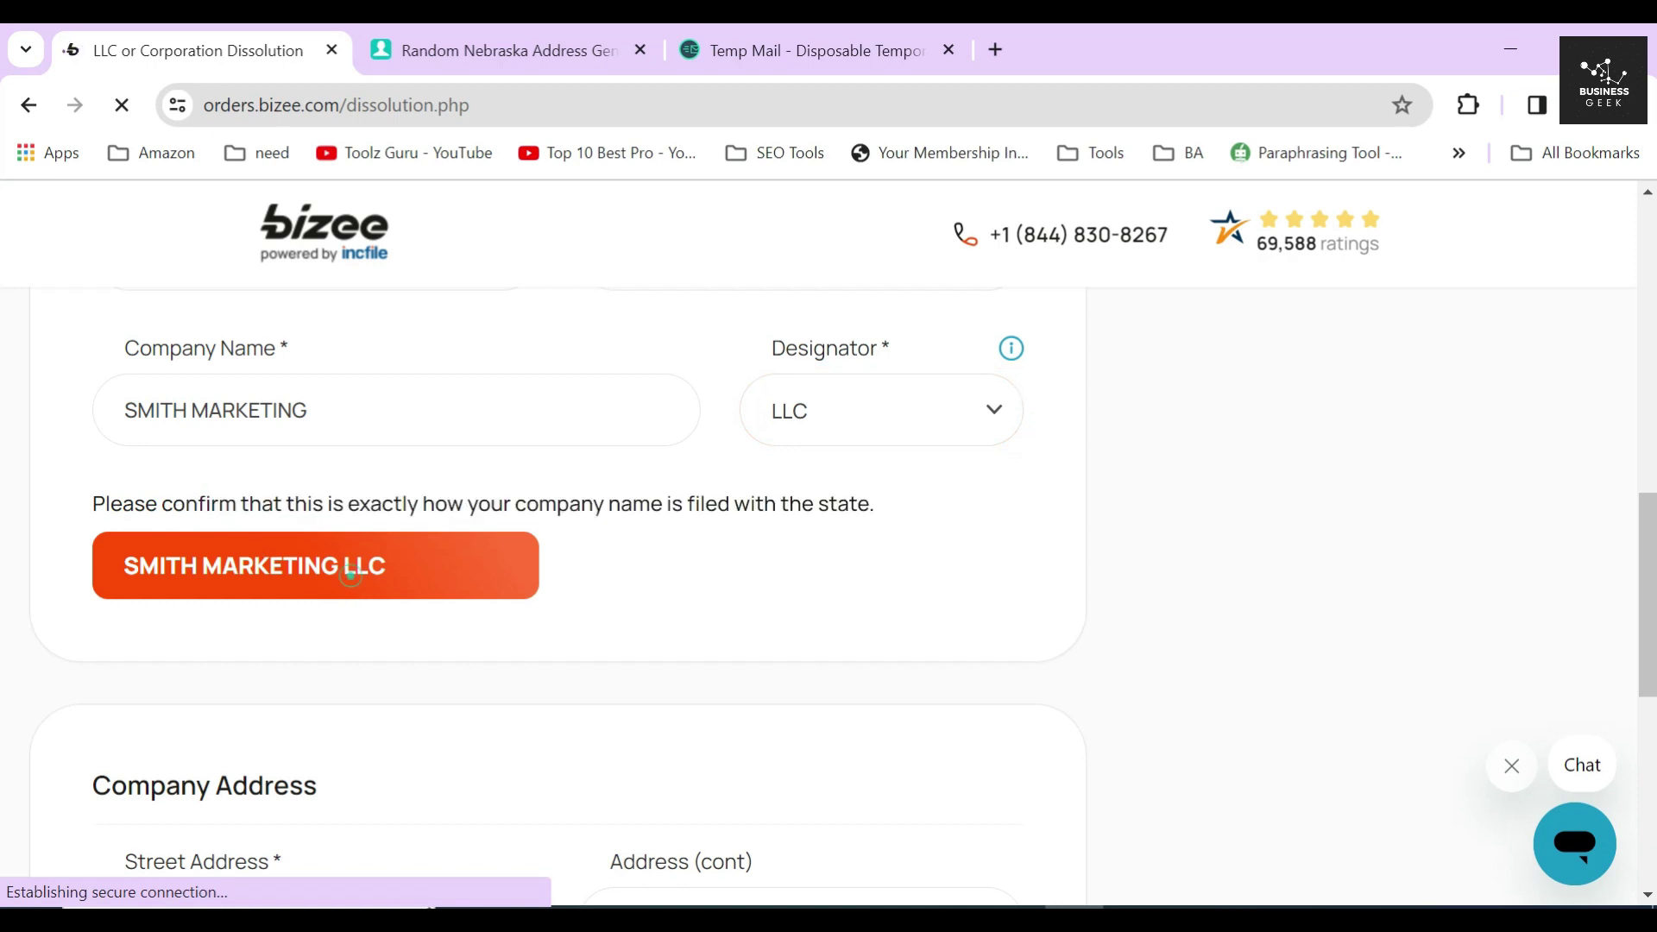
{"action": "left_click_drag", "start_coordinate": [387, 566], "coordinate": [123, 566]}
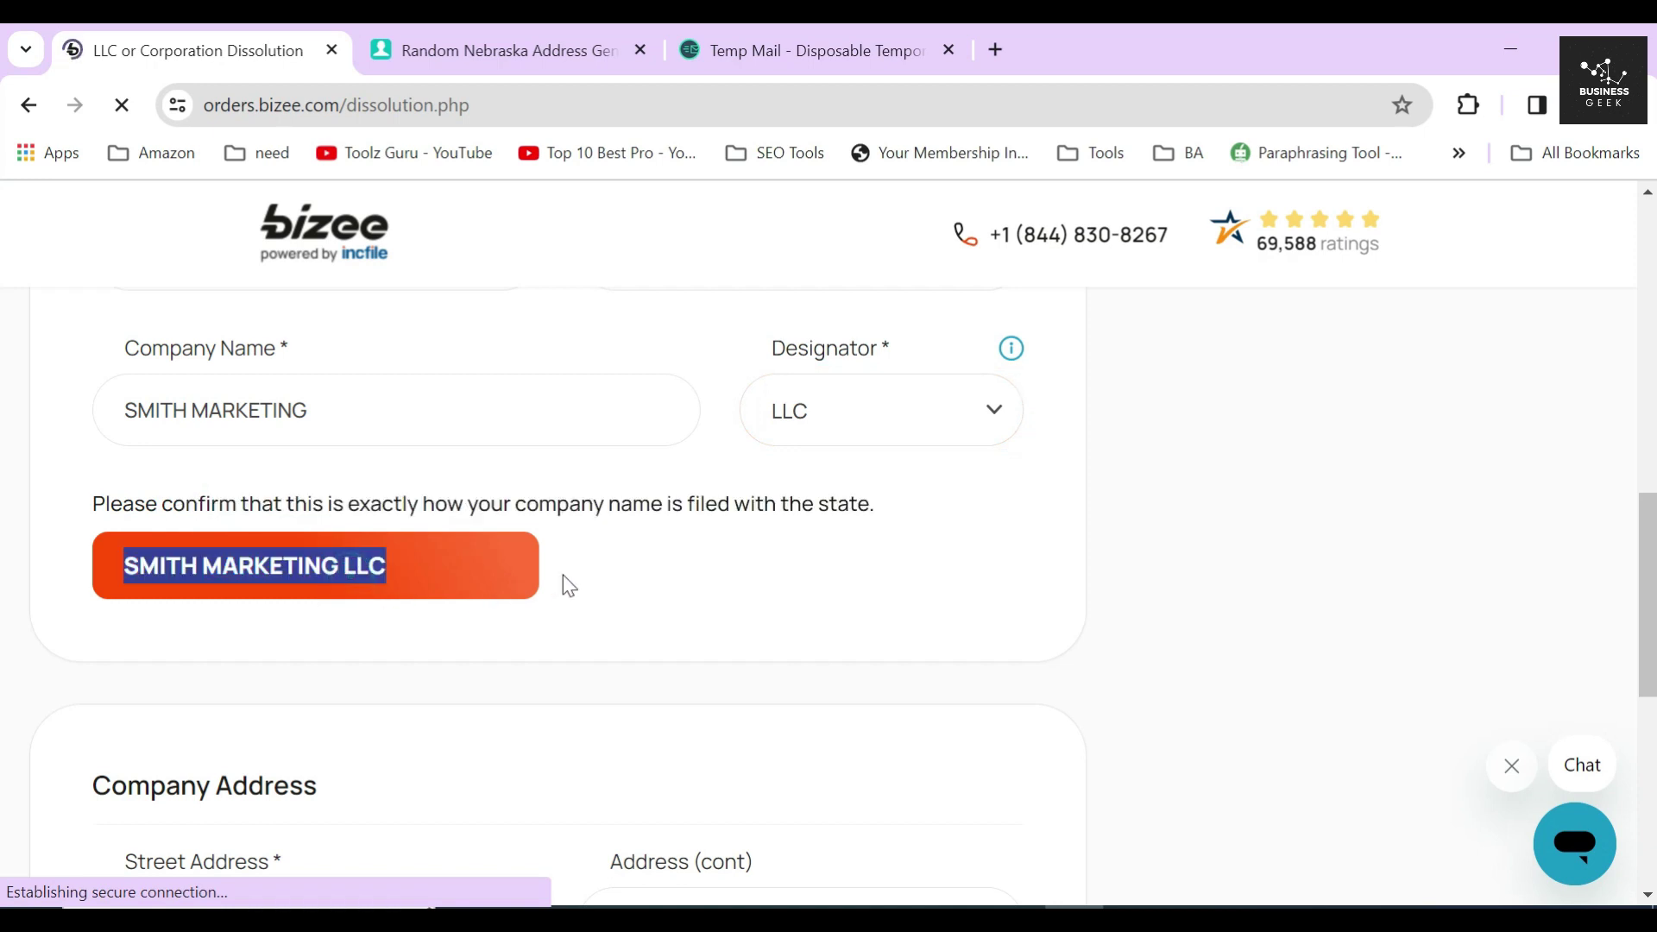
Step: Fill in the street address line in the Company Address section
{"action": "left_click", "coordinate": [610, 571]}
{"action": "scroll", "coordinate": [610, 561], "scroll_direction": "down", "scroll_amount": 4}
{"action": "left_click", "coordinate": [324, 532]}
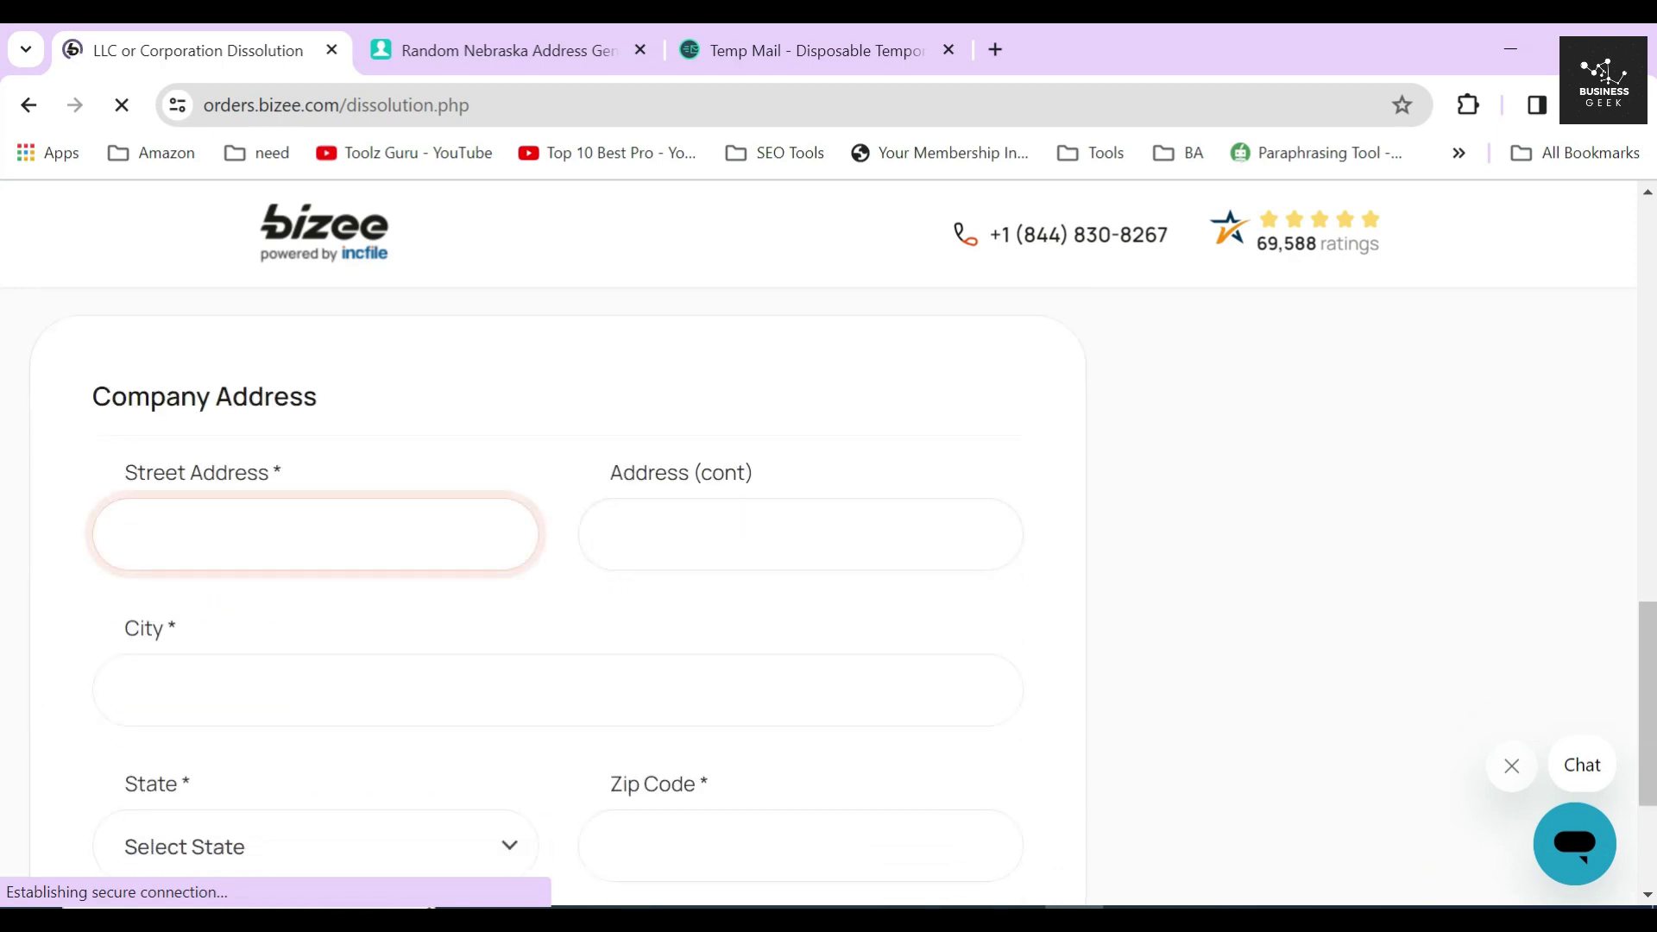
{"action": "type", "text": "ST"}
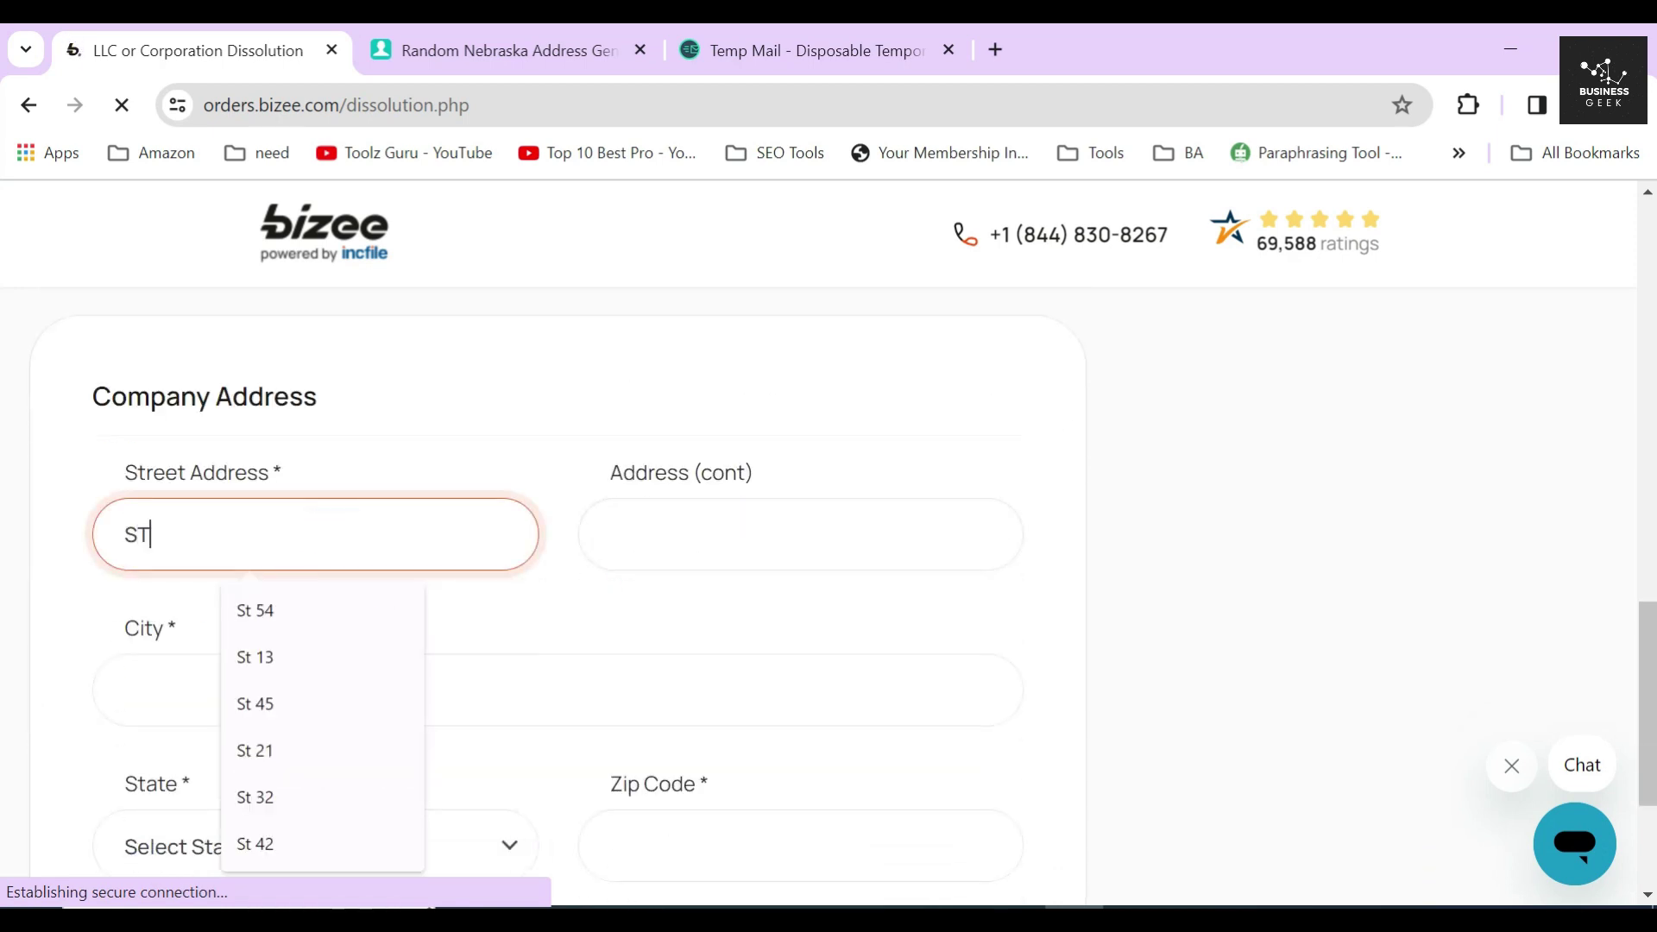
{"action": "type", "text": " 51"}
{"action": "key", "text": "Down"}
{"action": "key", "text": "Tab"}
Step: Copy the street address from the random Nebraska address page and paste it into the company's Address (cont) field
{"action": "left_click", "coordinate": [607, 41]}
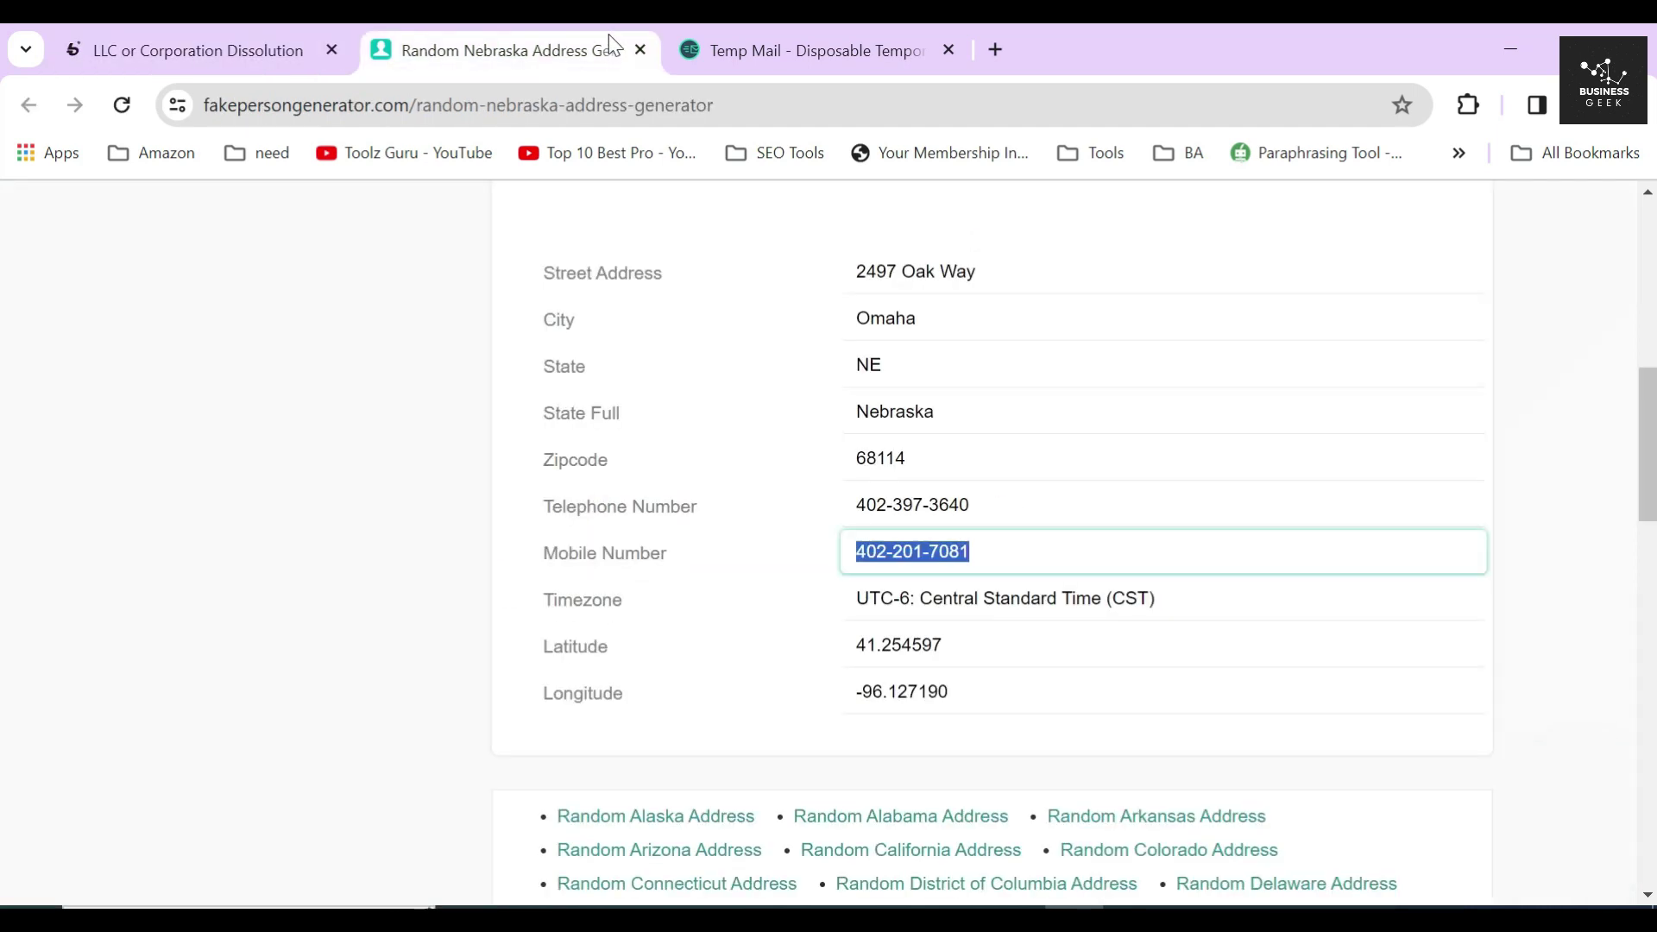
{"action": "left_click", "coordinate": [906, 277]}
{"action": "key", "text": "ctrl+c"}
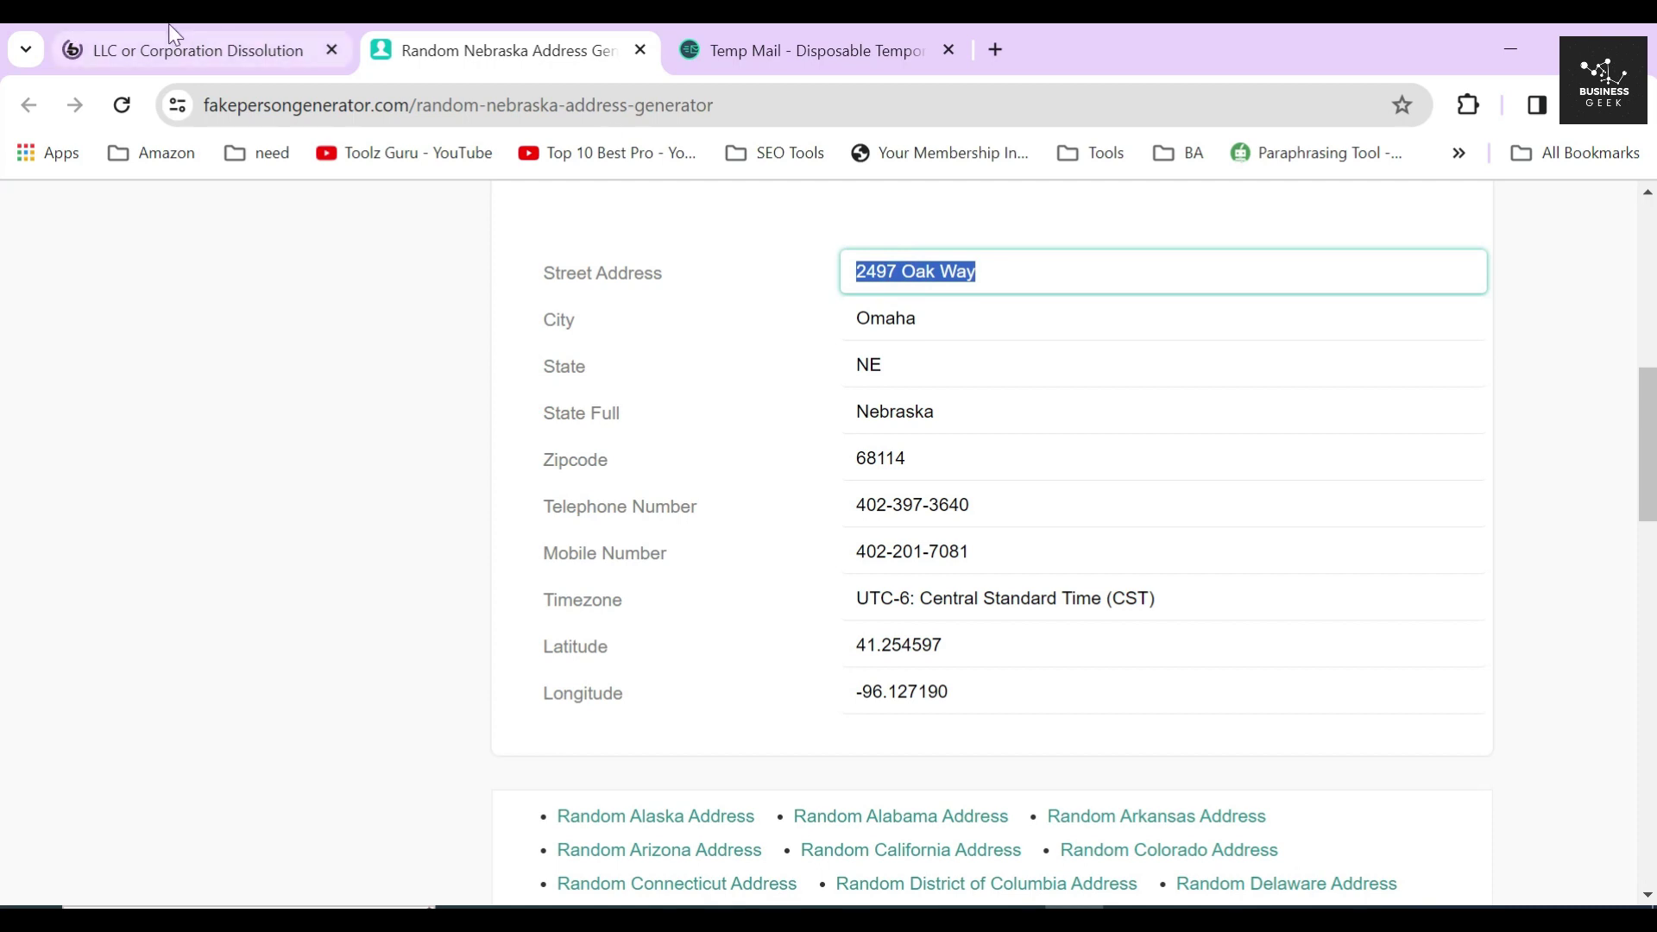
{"action": "left_click", "coordinate": [173, 50]}
{"action": "key", "text": "ctrl+v"}
Step: Copy the city from the random Nebraska address page and paste it as the company's city
{"action": "left_click", "coordinate": [467, 35]}
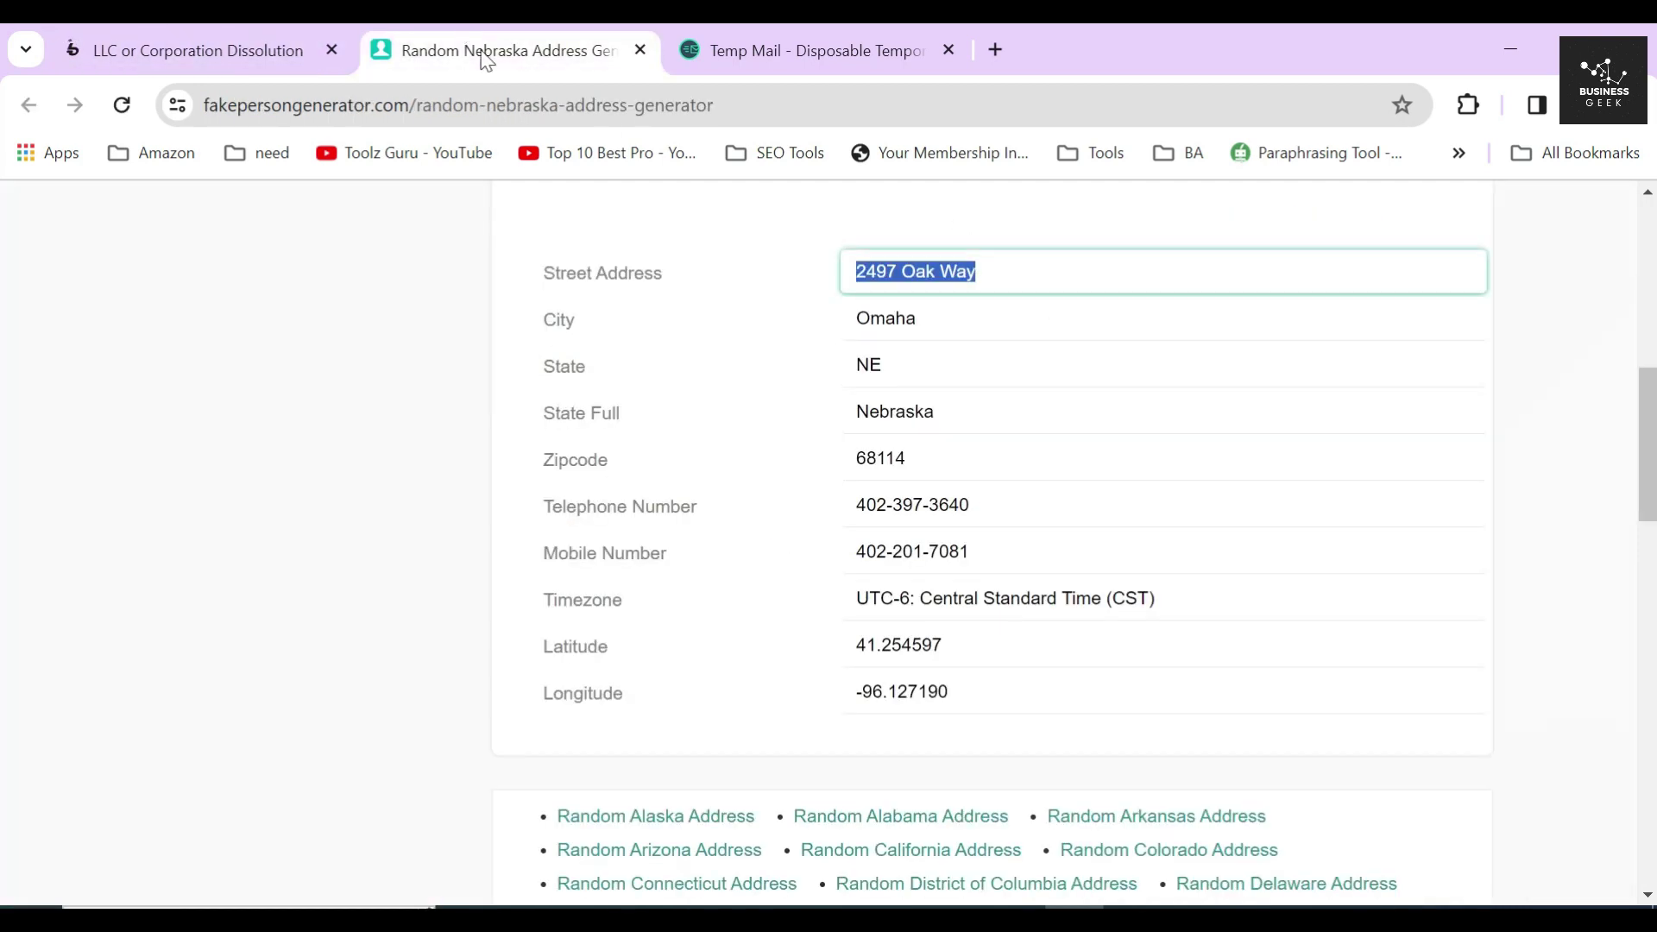
{"action": "left_click", "coordinate": [901, 325]}
{"action": "left_click", "coordinate": [233, 35]}
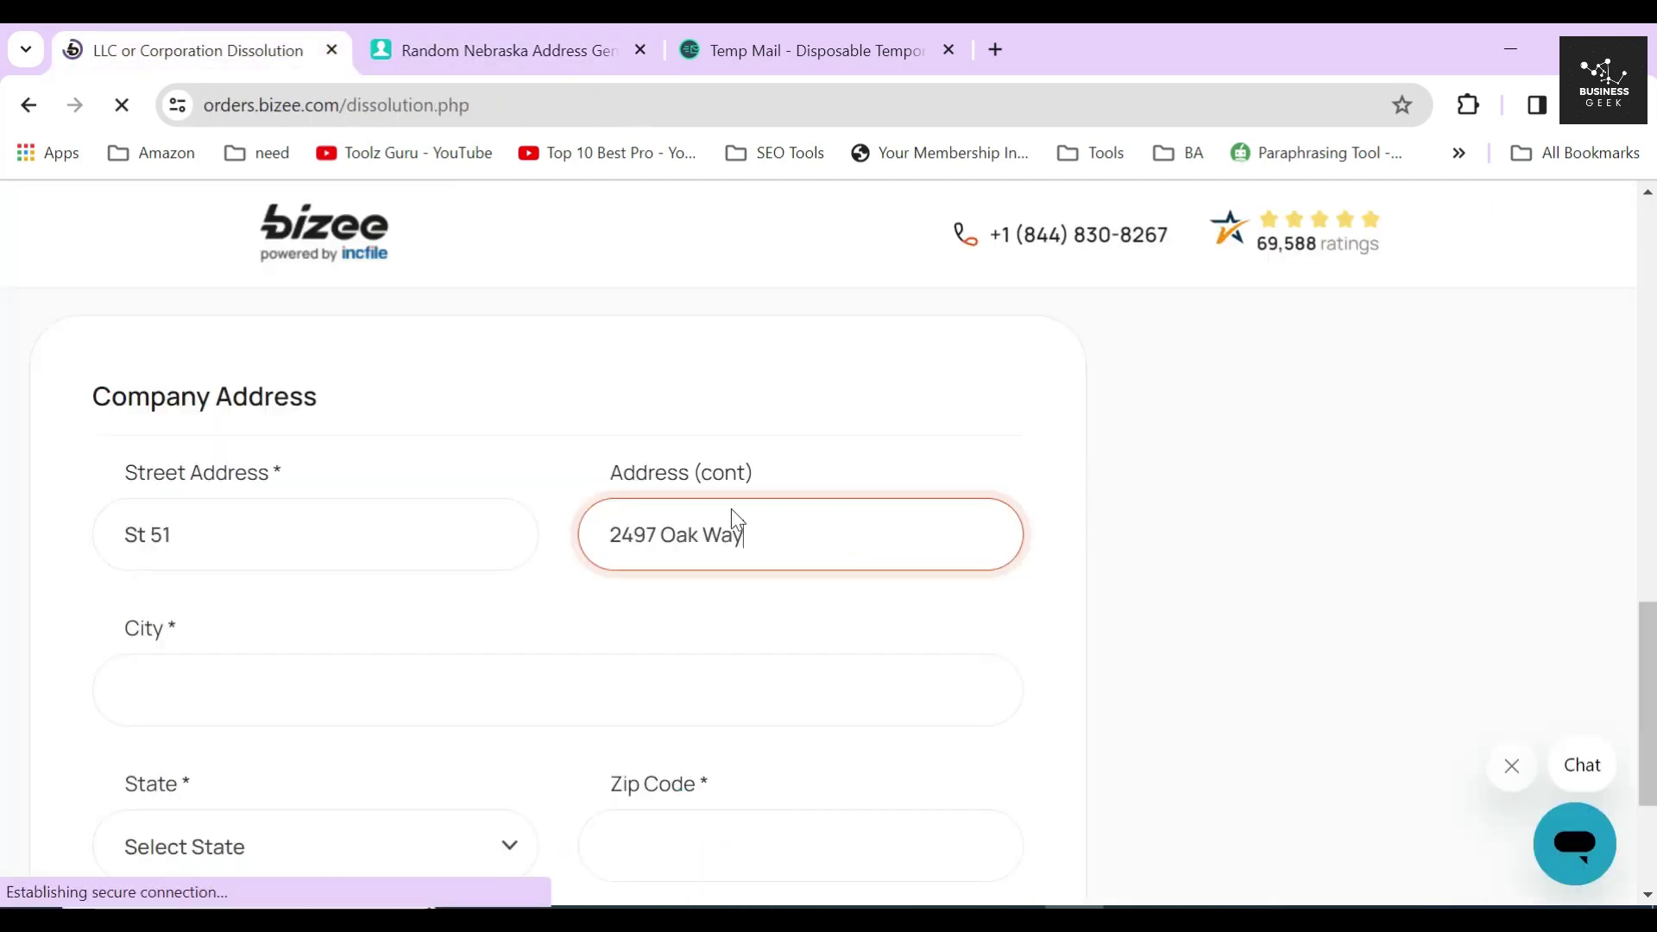
{"action": "left_click", "coordinate": [571, 724]}
{"action": "key", "text": "ctrl+v"}
Step: Copy the zip code from the random Nebraska address page and paste it as the company's zip code
{"action": "left_click", "coordinate": [476, 39]}
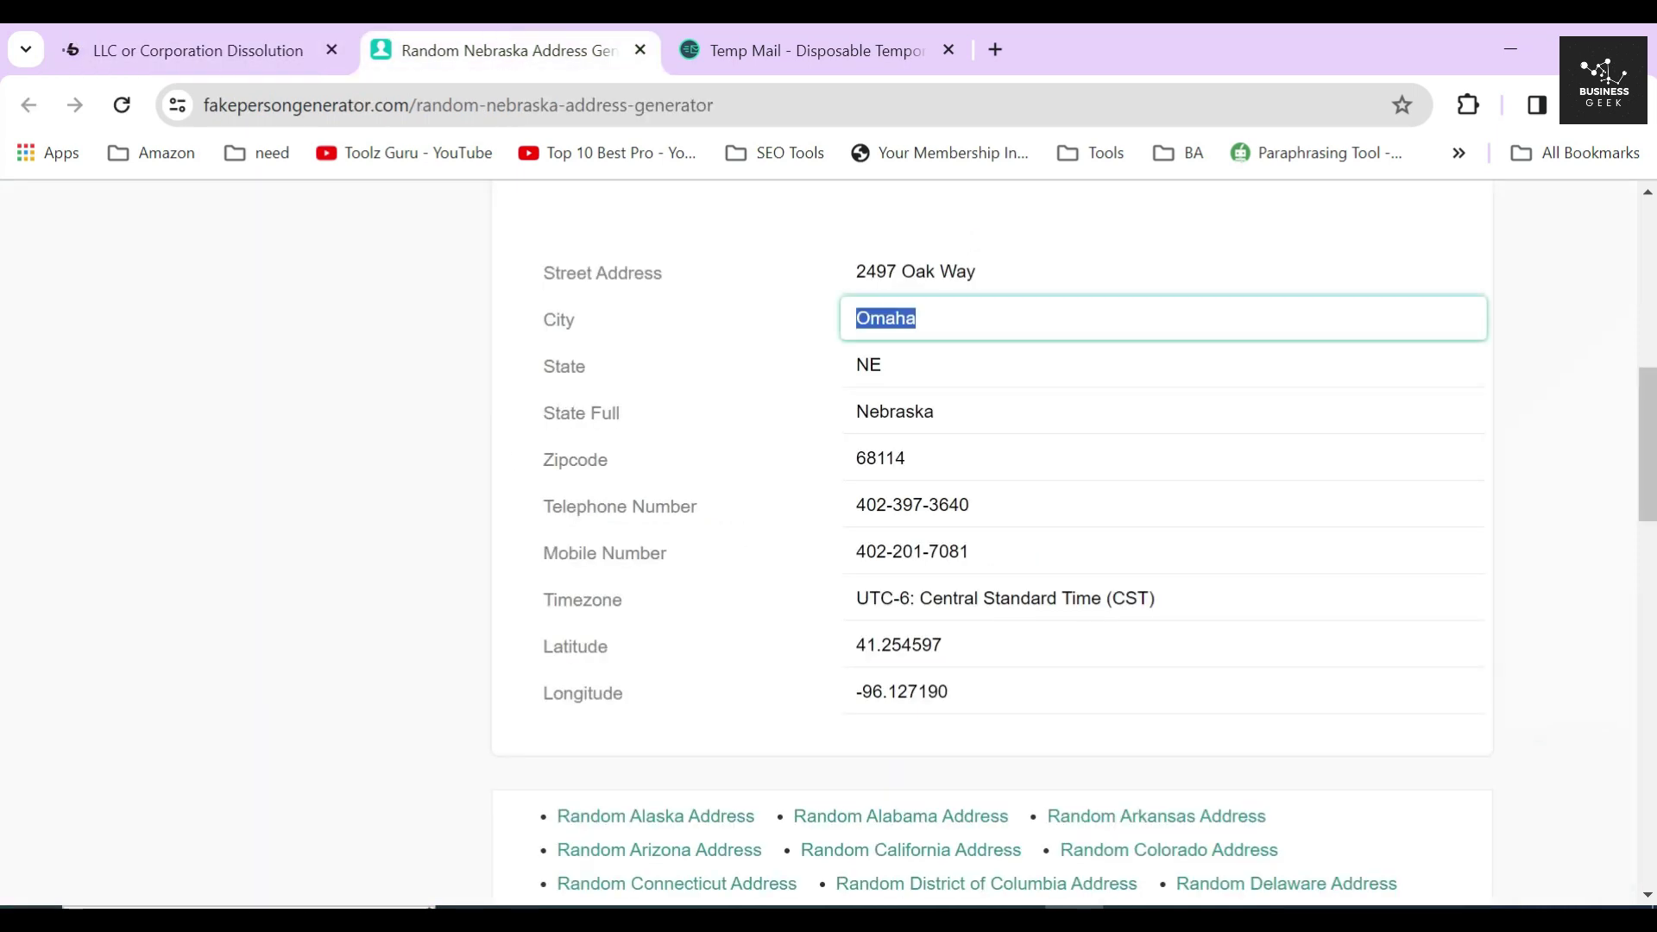
{"action": "left_click", "coordinate": [892, 455]}
{"action": "left_click", "coordinate": [188, 45]}
{"action": "left_click", "coordinate": [691, 843]}
{"action": "key", "text": "ctrl+v"}
Step: Select the company address state that matches the generated address and continue to the payment page
{"action": "scroll", "coordinate": [702, 761], "scroll_direction": "down", "scroll_amount": 3}
{"action": "left_click", "coordinate": [381, 584]}
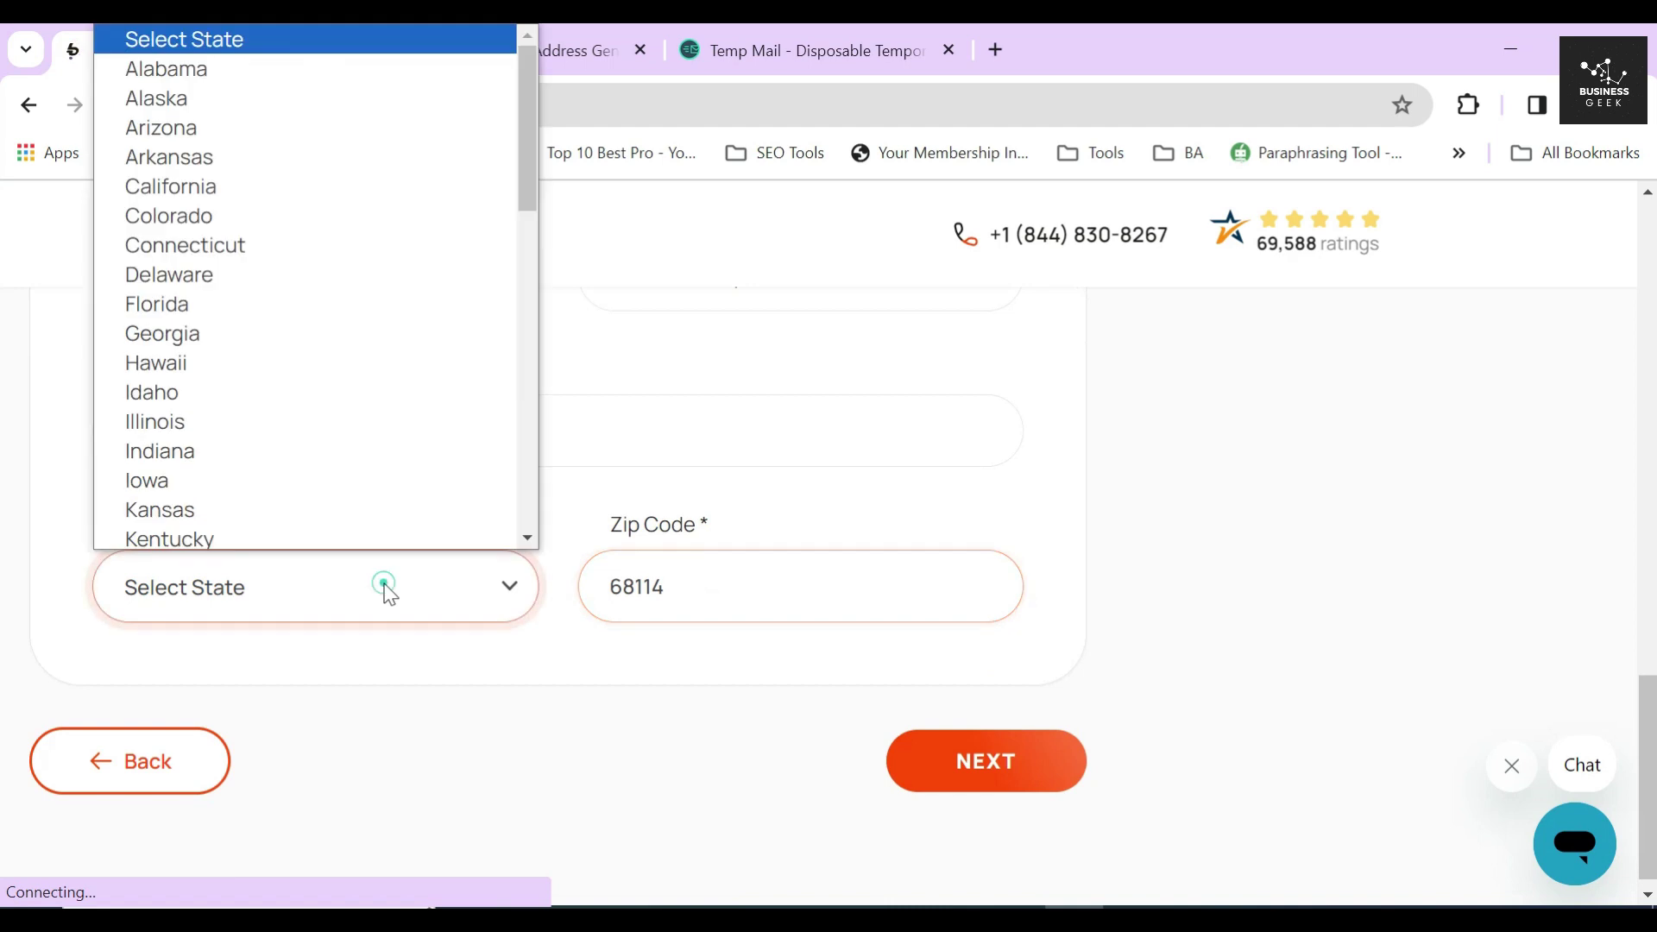
{"action": "scroll", "coordinate": [418, 396], "scroll_direction": "down", "scroll_amount": 6}
{"action": "left_click", "coordinate": [275, 312]}
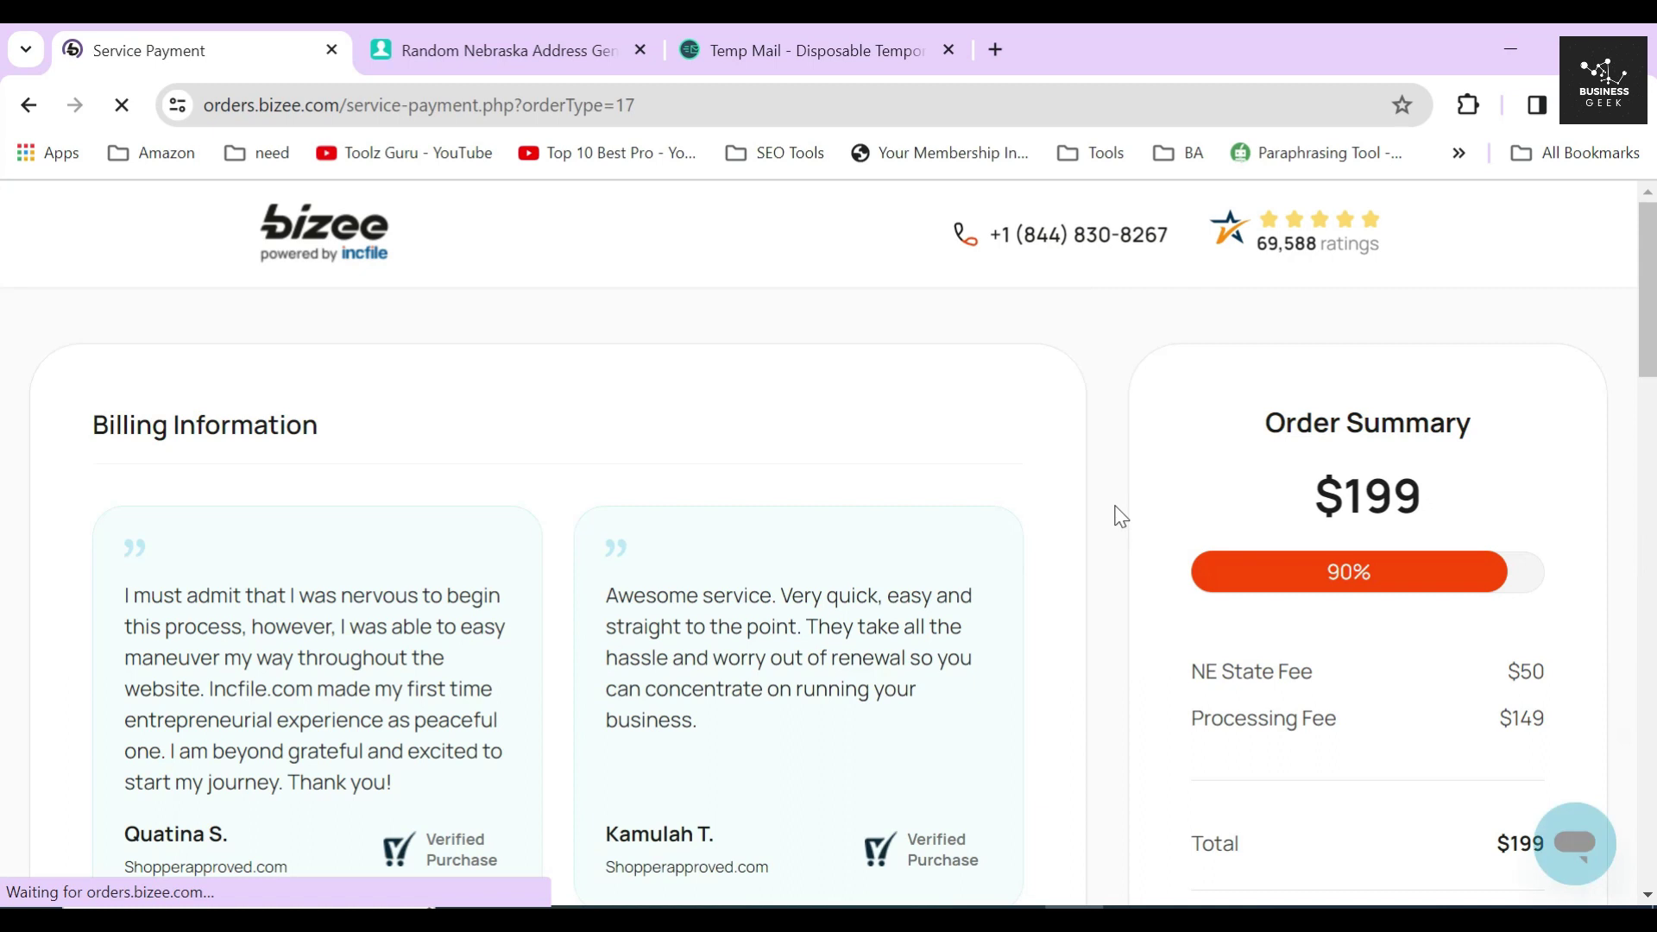
Step: Examine the order price and the credit card and billing address fields required on the payment page
{"action": "left_click_drag", "start_coordinate": [1292, 496], "coordinate": [1502, 508]}
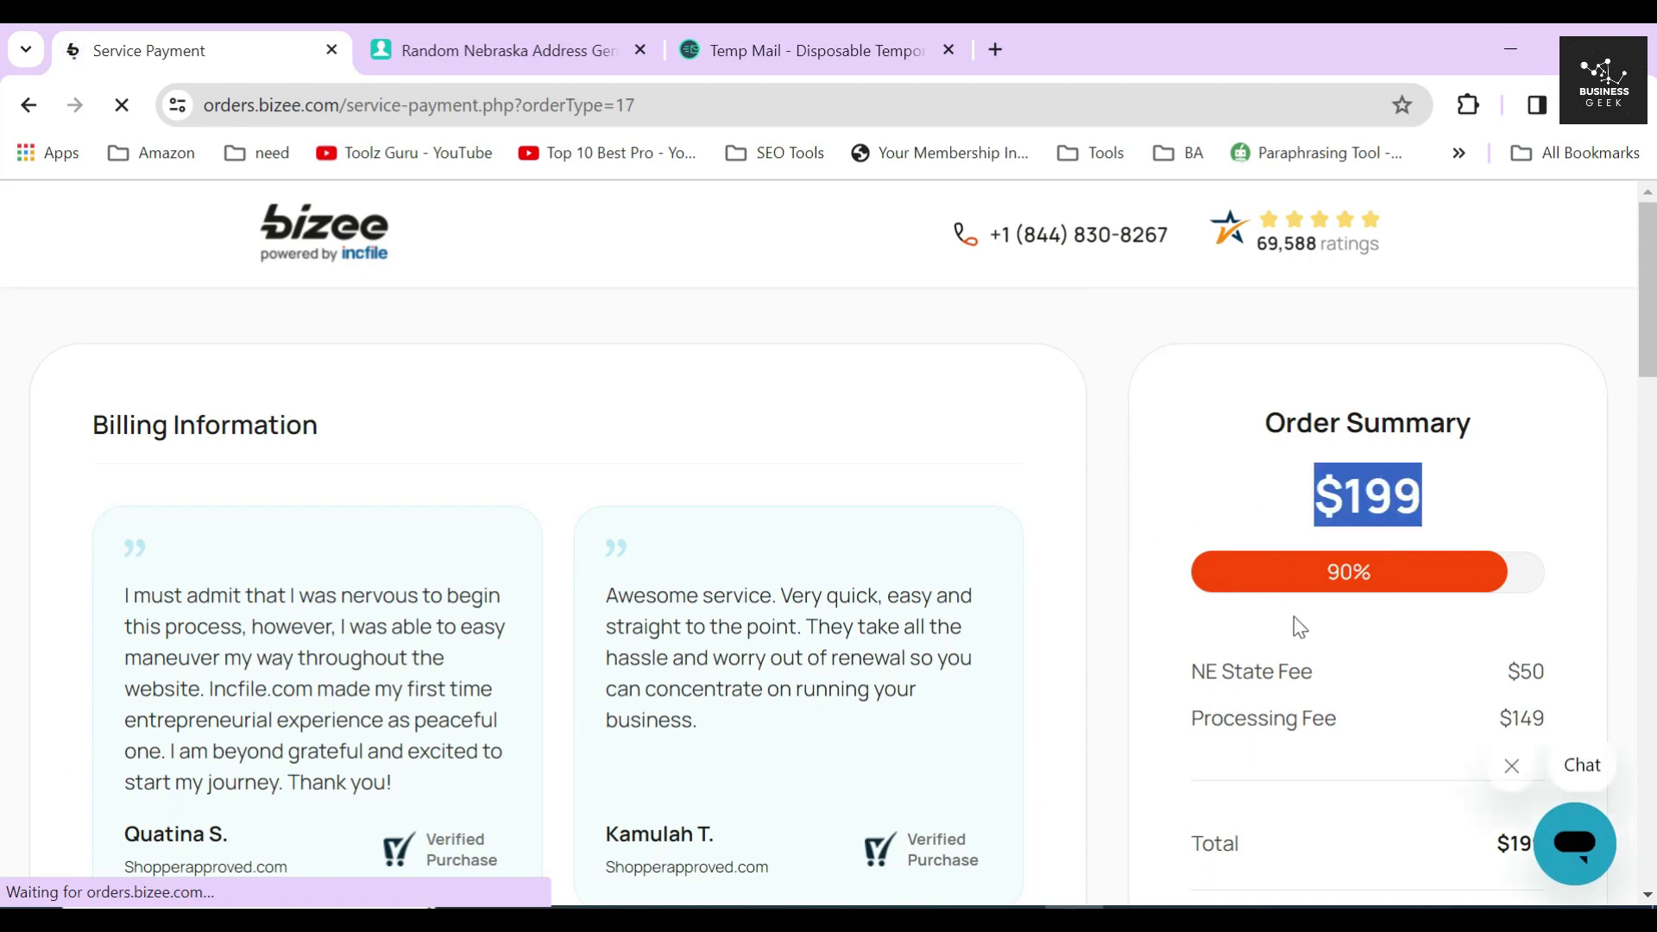
{"action": "scroll", "coordinate": [1293, 616], "scroll_direction": "down", "scroll_amount": 4}
{"action": "scroll", "coordinate": [76, 632], "scroll_direction": "down", "scroll_amount": 3}
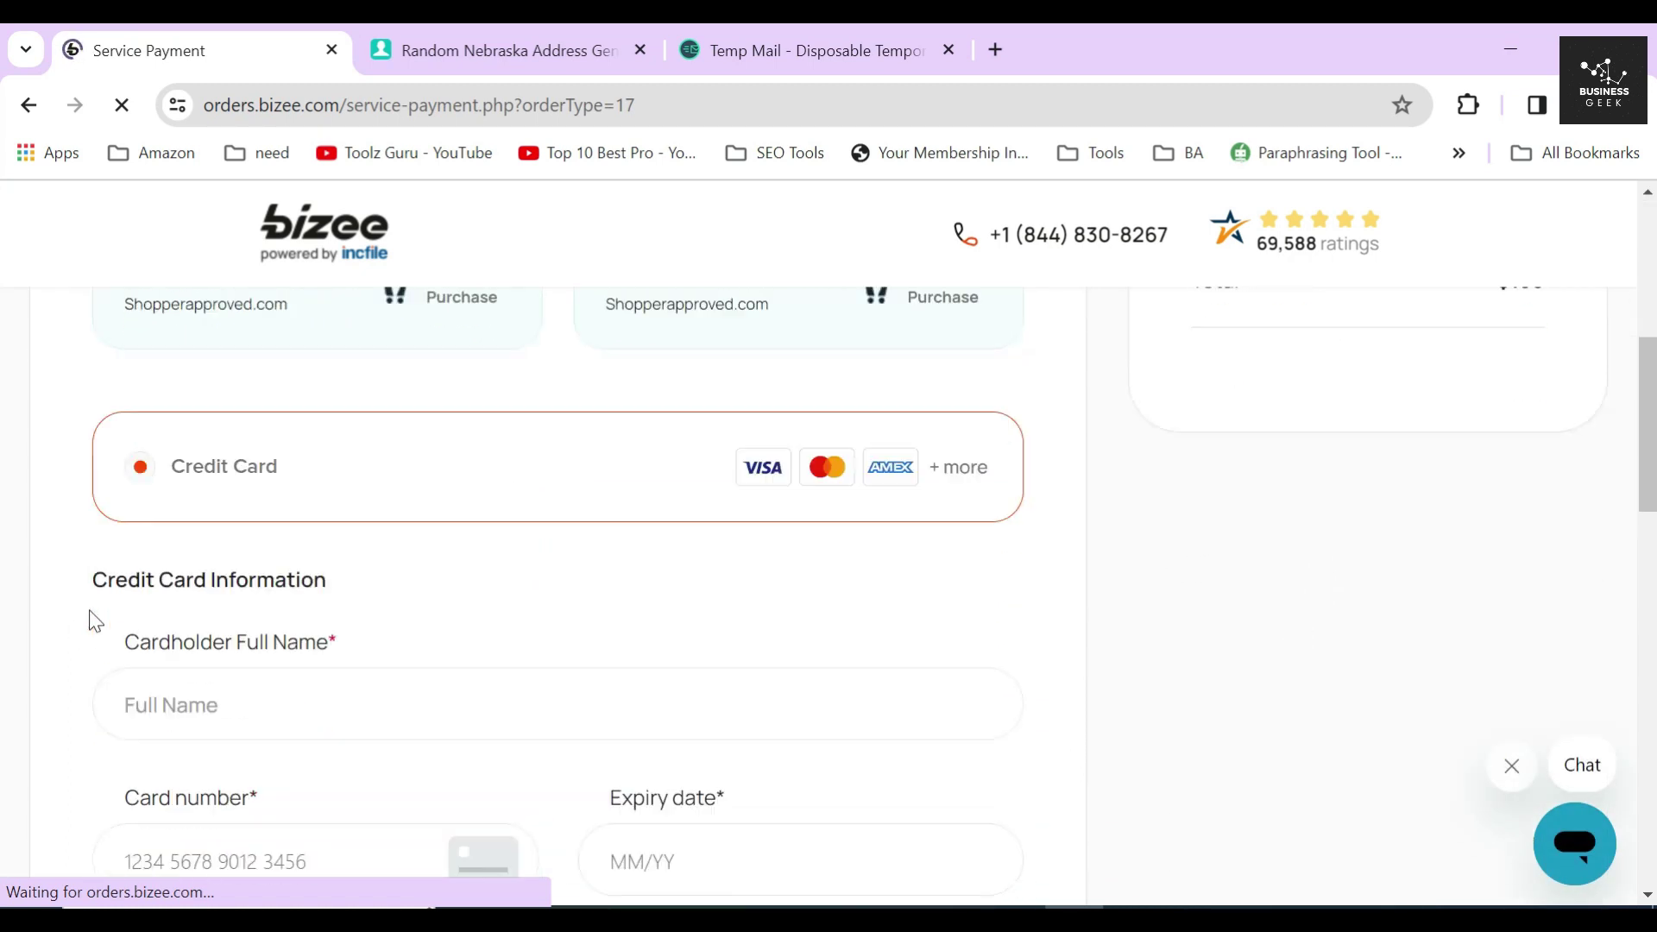
{"action": "left_click_drag", "start_coordinate": [63, 494], "coordinate": [429, 495]}
{"action": "left_click", "coordinate": [441, 482]}
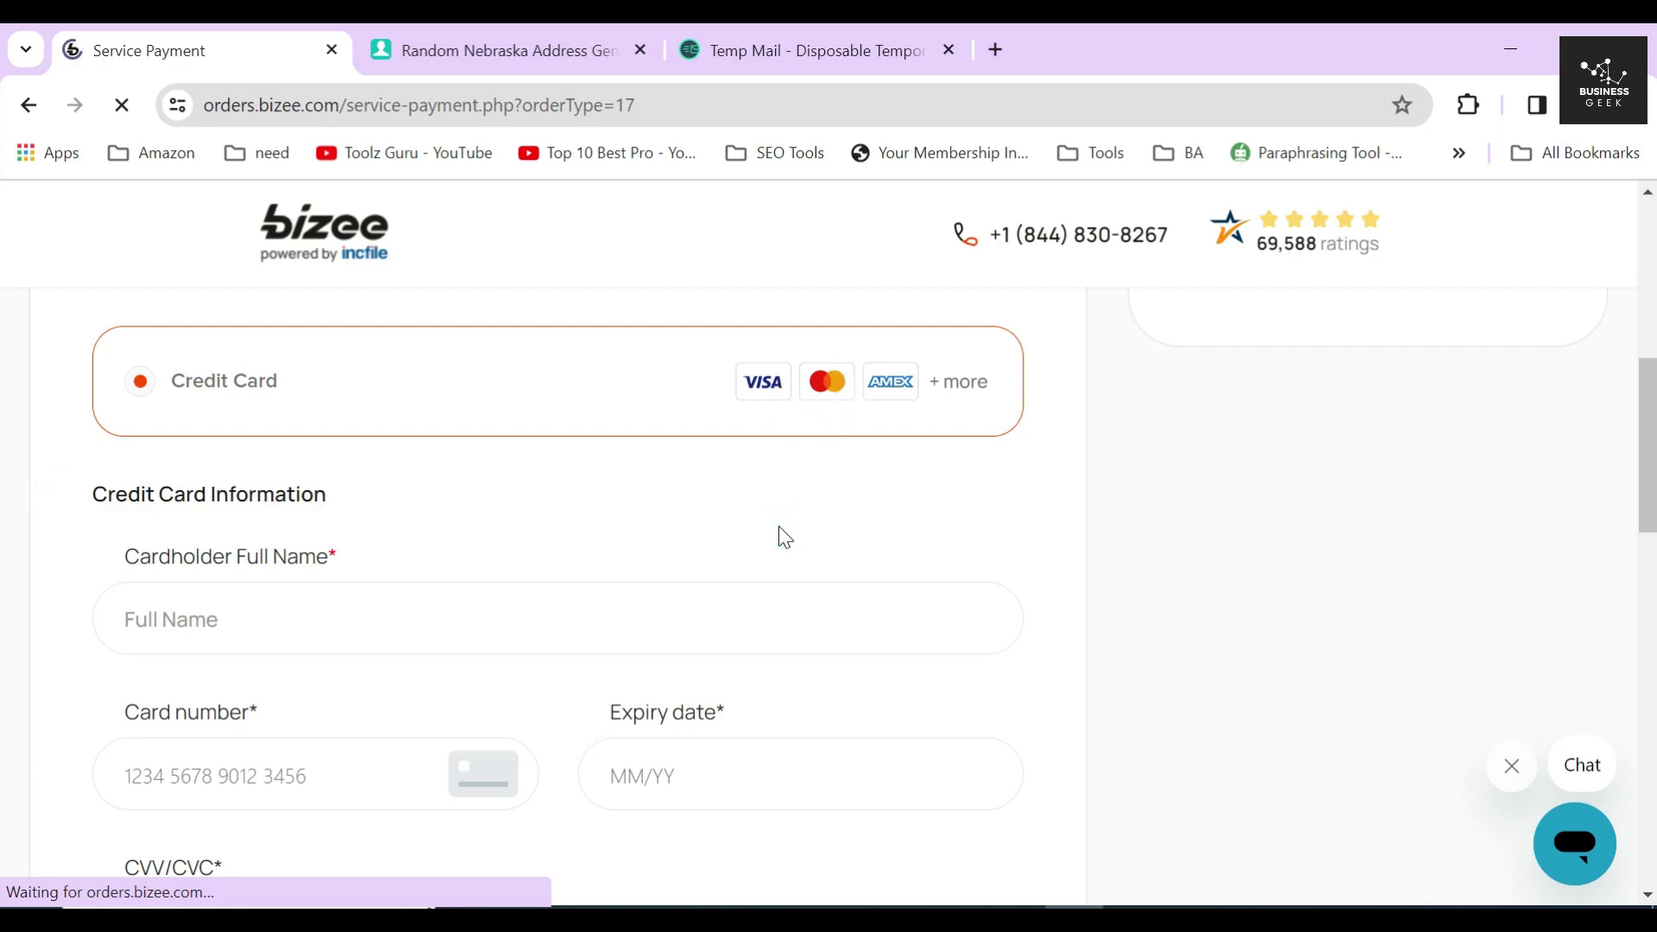
{"action": "scroll", "coordinate": [1007, 553], "scroll_direction": "down", "scroll_amount": 3}
{"action": "scroll", "coordinate": [1086, 556], "scroll_direction": "down", "scroll_amount": 3}
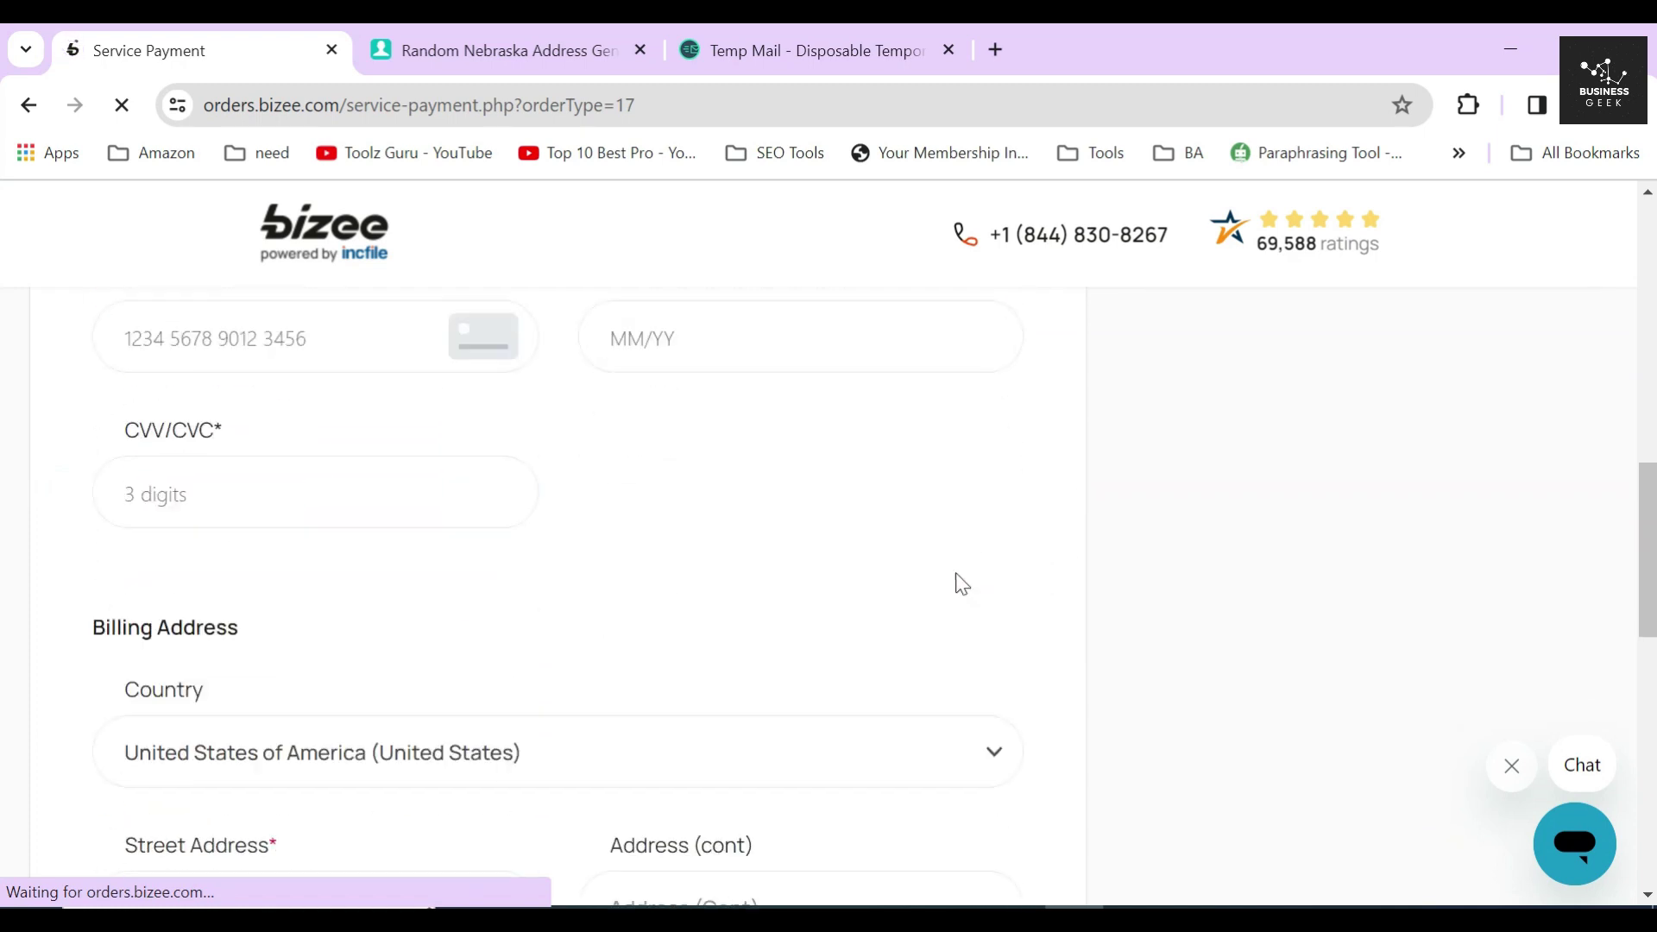
{"action": "left_click_drag", "start_coordinate": [173, 557], "coordinate": [474, 547]}
Step: Go back to the order summary and check the total cost of the dissolution filing
{"action": "scroll", "coordinate": [1473, 562], "scroll_direction": "up", "scroll_amount": 10}
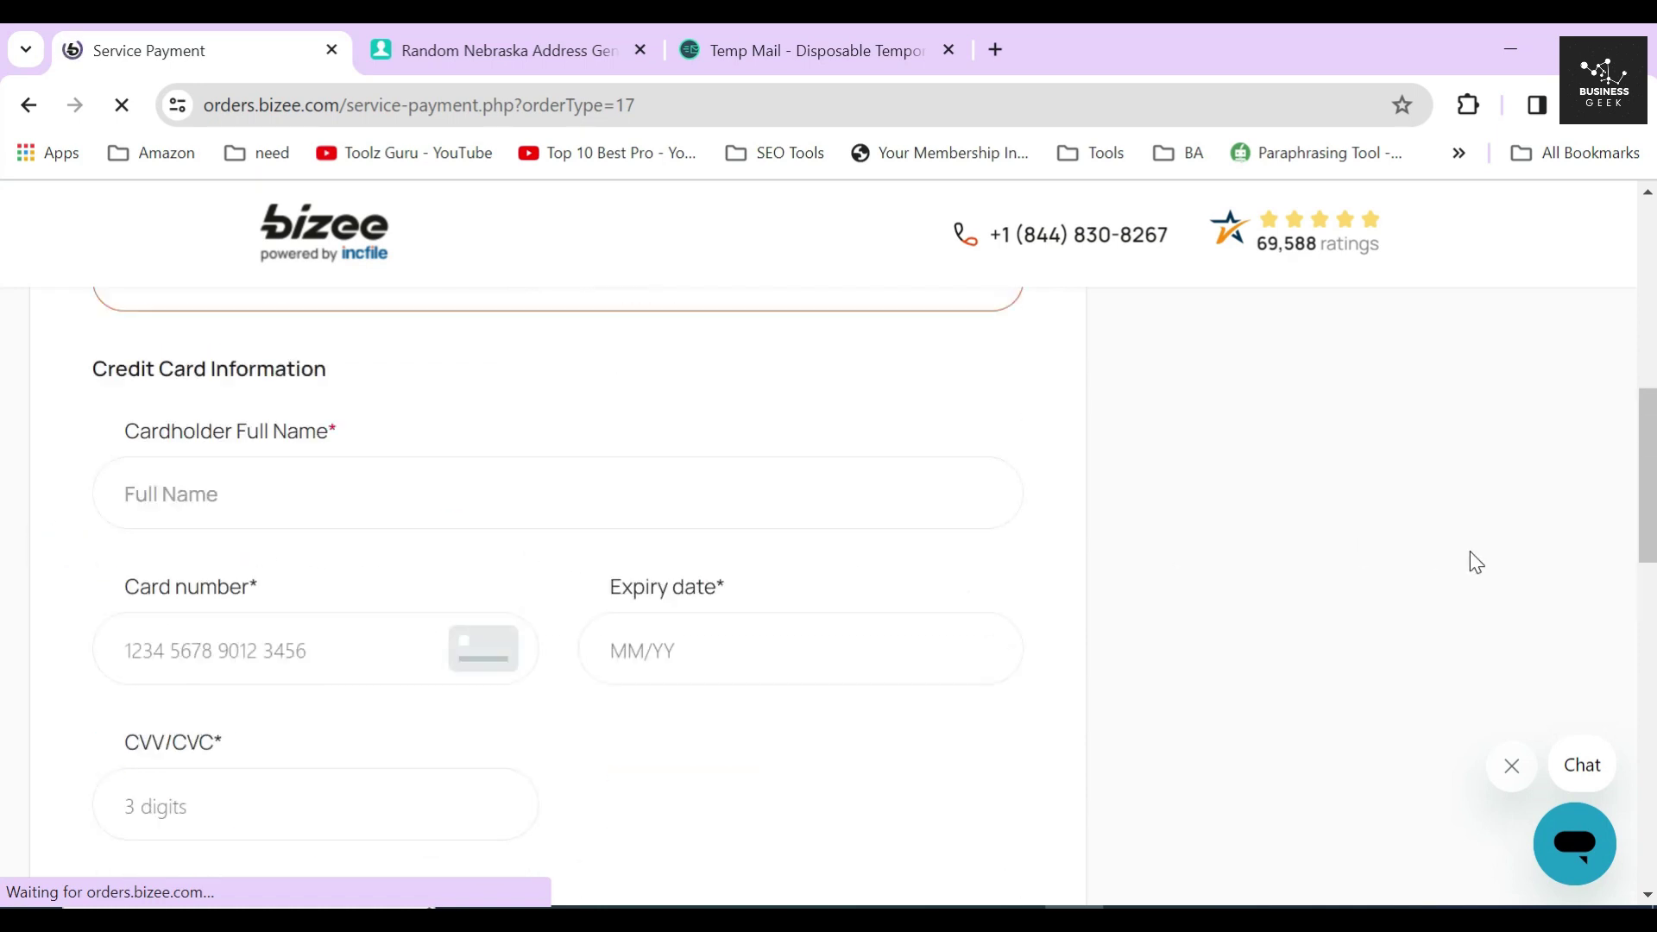
{"action": "left_click_drag", "start_coordinate": [1161, 716], "coordinate": [1648, 710]}
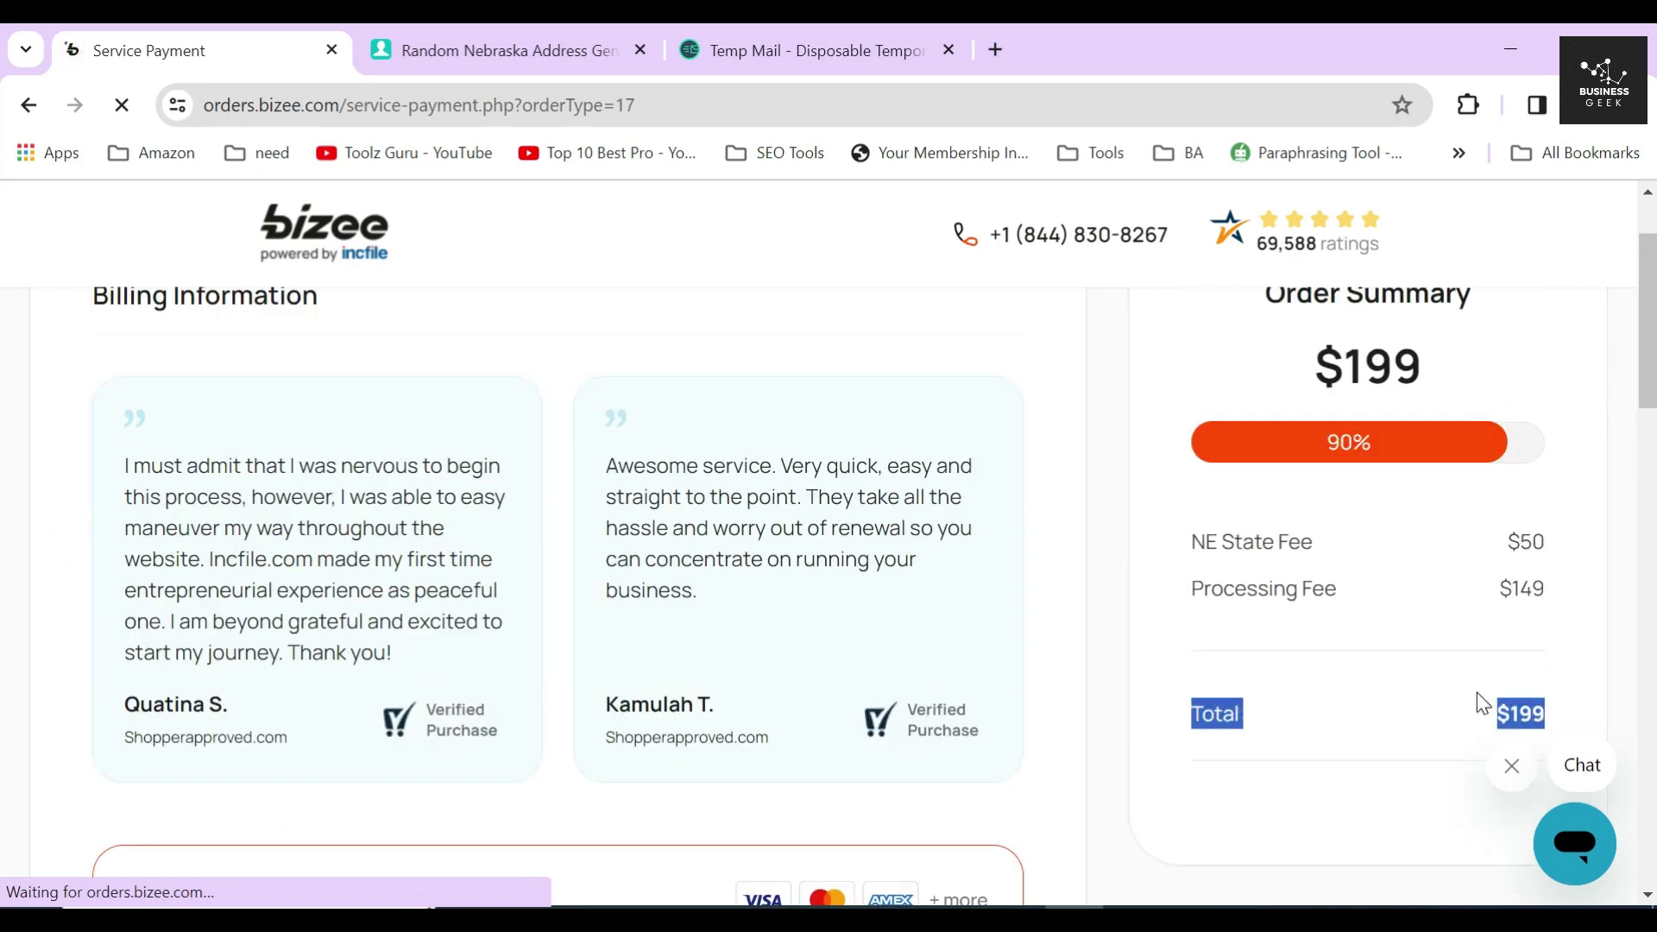
{"action": "scroll", "coordinate": [1478, 692], "scroll_direction": "up", "scroll_amount": 1}
{"action": "left_click_drag", "start_coordinate": [1309, 499], "coordinate": [1461, 497]}
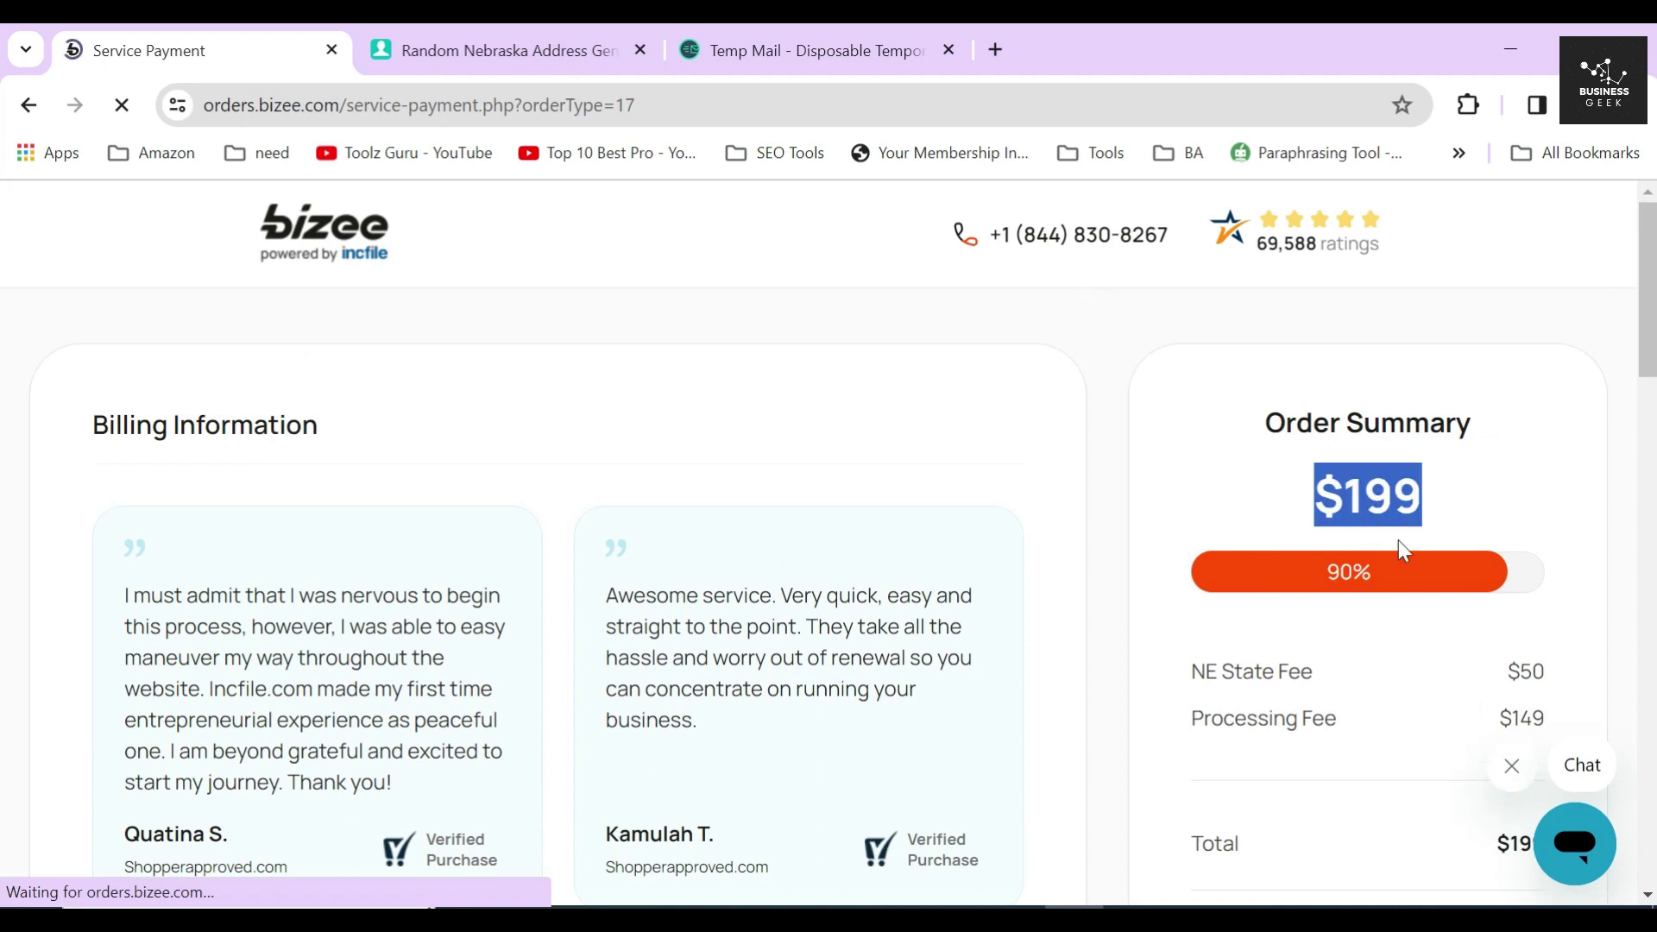
{"action": "left_click", "coordinate": [1104, 514]}
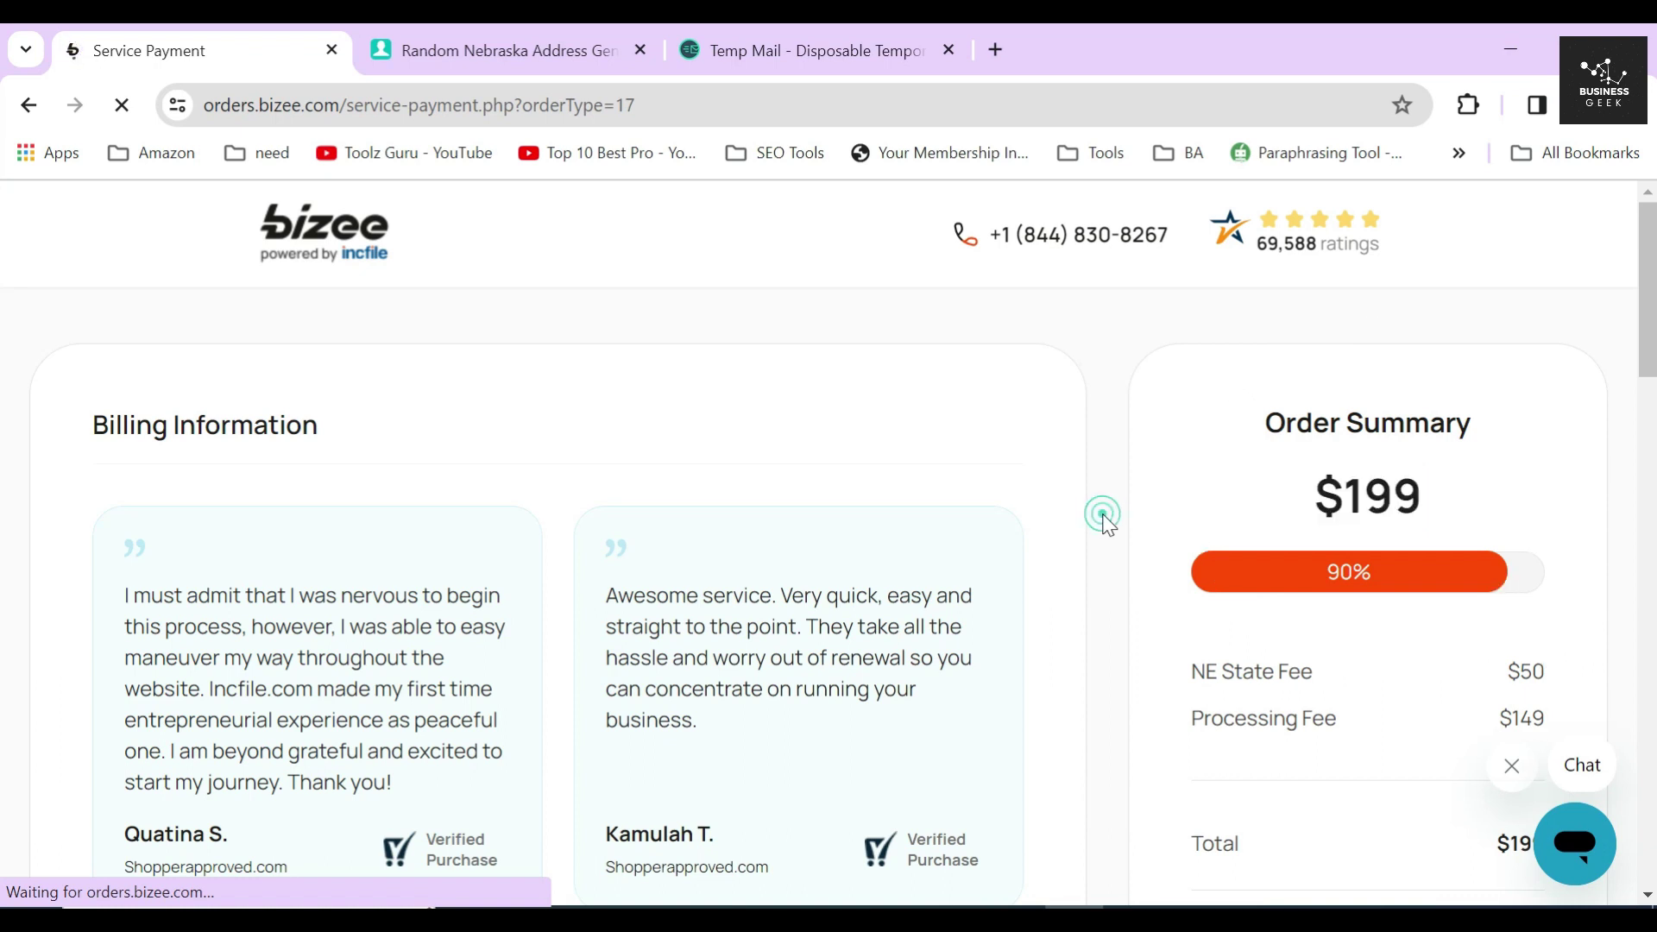